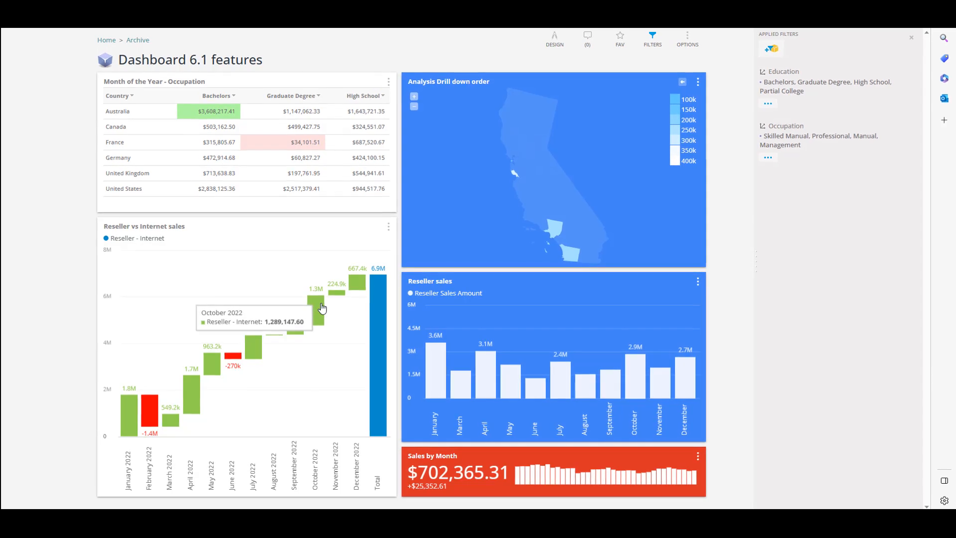
Drill the October 2022 bar of the waterfall chart down to its daily values
right_click(321, 308)
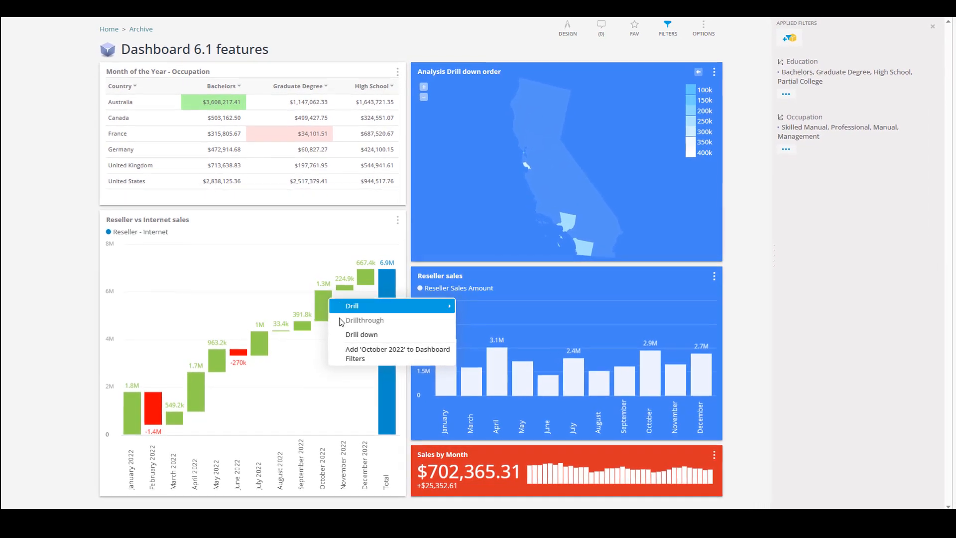
left_click(351, 335)
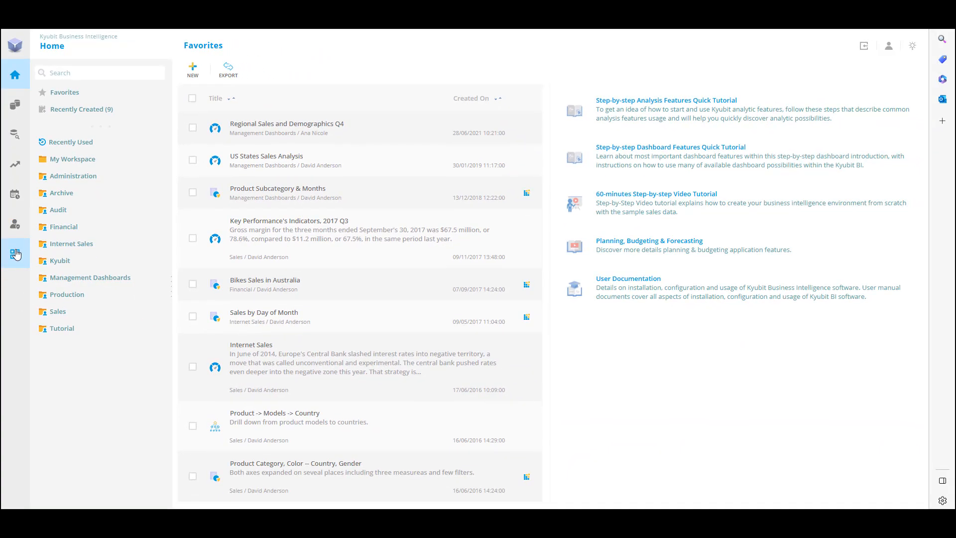
In Sections Pins, unpin Queries and KPIs and pin Planning & Budgeting
left_click(16, 254)
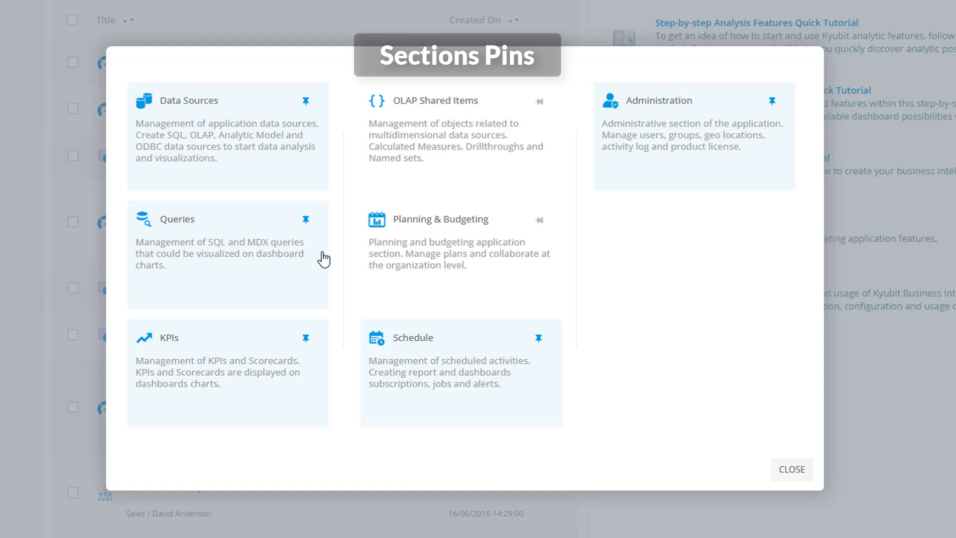
left_click(306, 221)
left_click(306, 338)
left_click(539, 220)
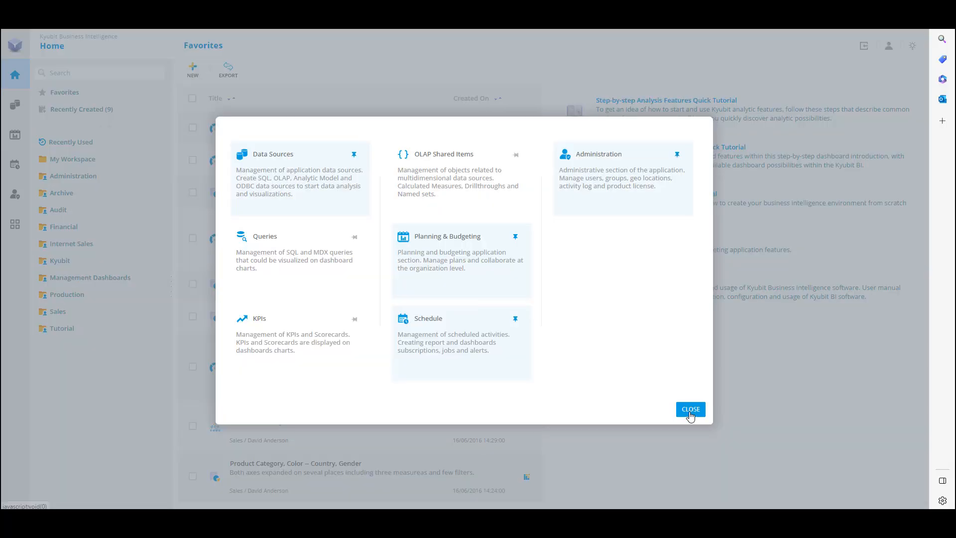
left_click(690, 410)
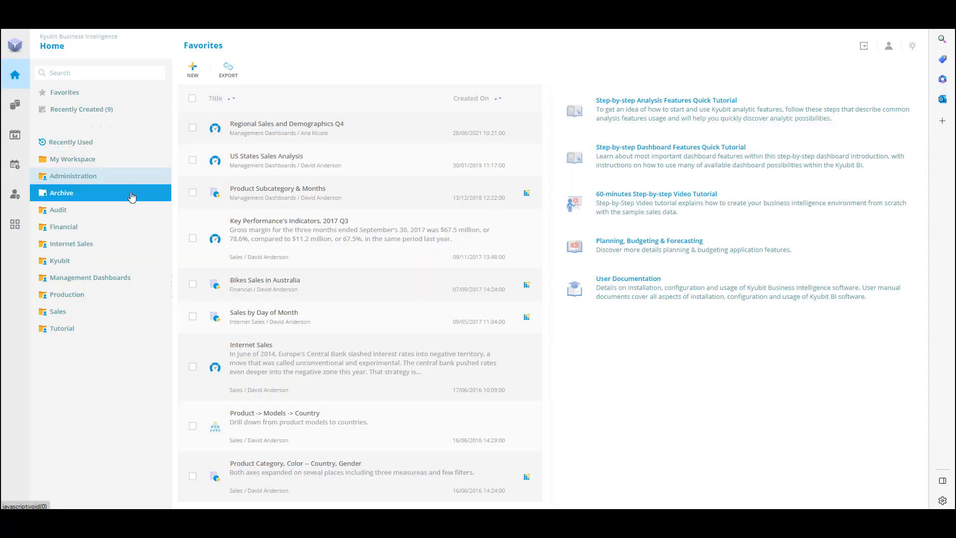
Browse the Internet Sales, Management Dashboards, Production and Sales folders and widen the folder panel
left_click(127, 244)
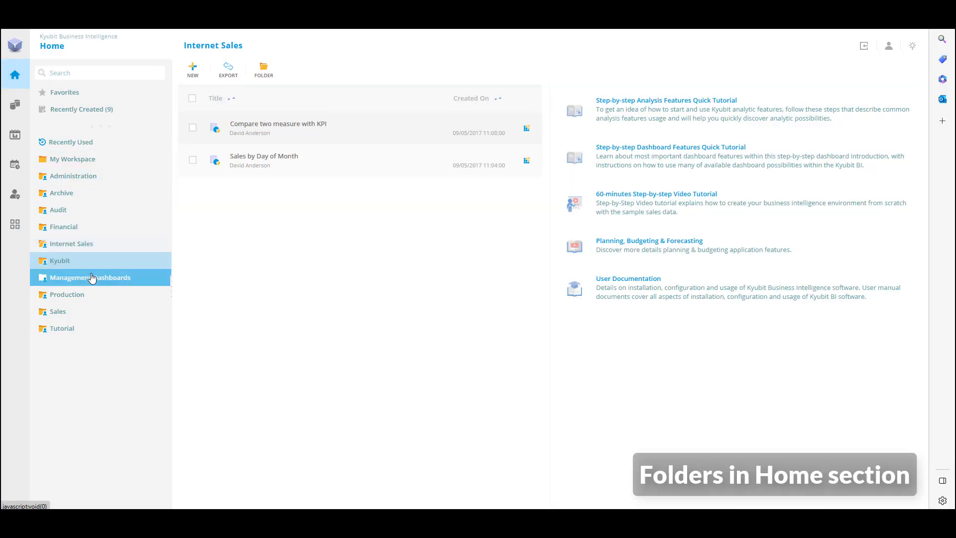
left_click(92, 279)
left_click(85, 295)
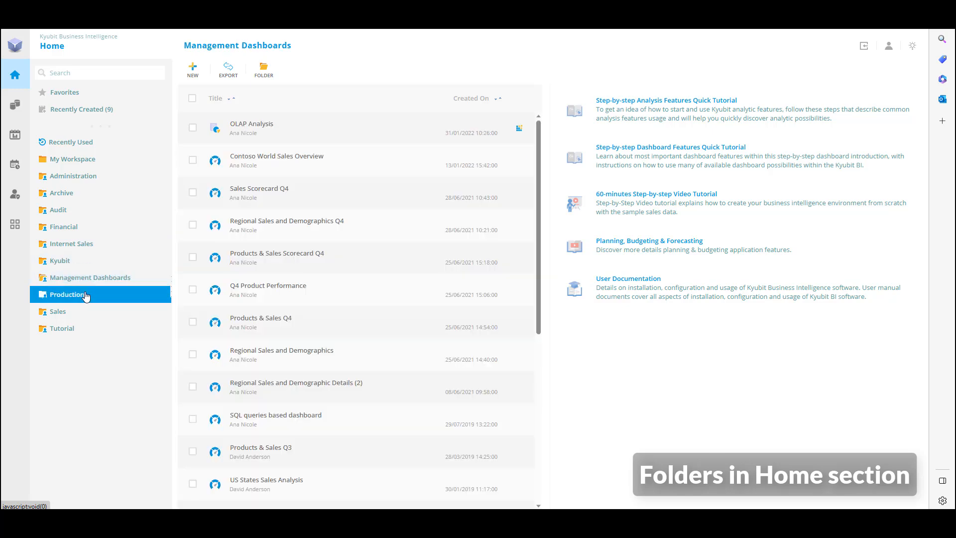
left_click(82, 313)
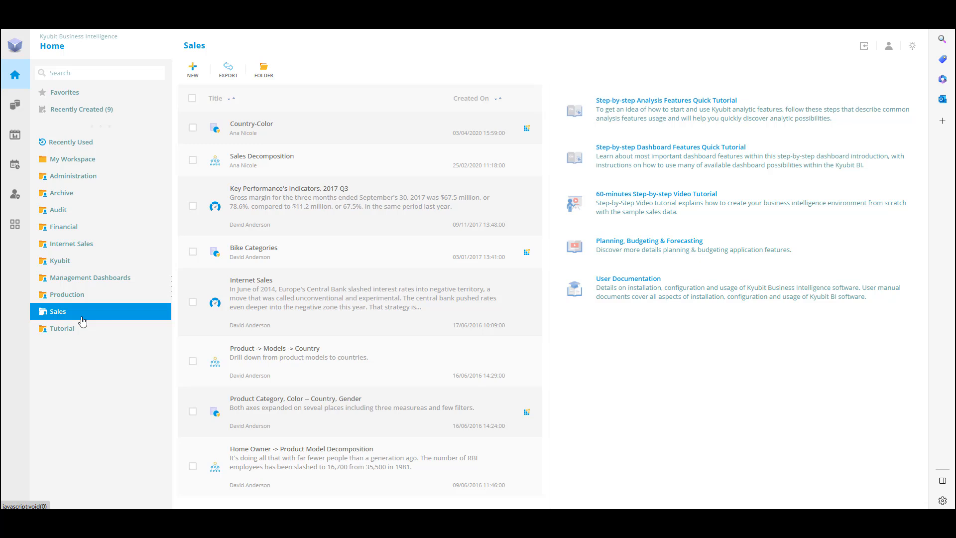
mouse_move(170, 293)
left_mouse_down()
mouse_move(245, 292)
mouse_move(170, 295)
left_mouse_up()
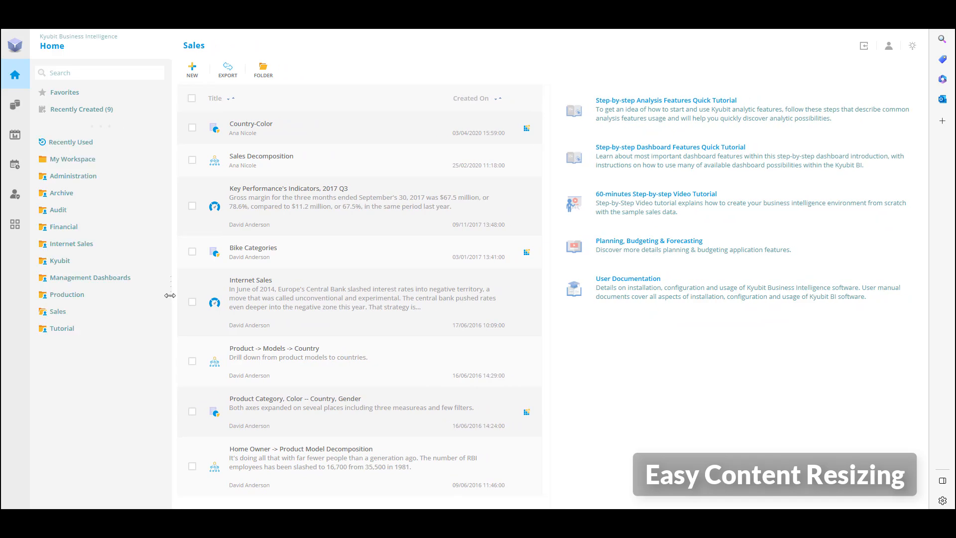
Search the content for 'q4'
left_click(175, 100)
type("q4")
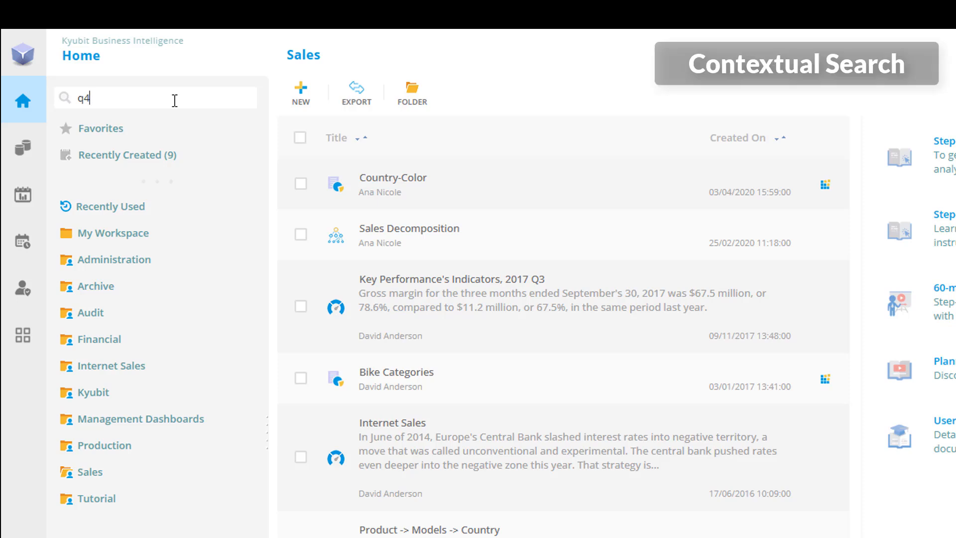
key("Return")
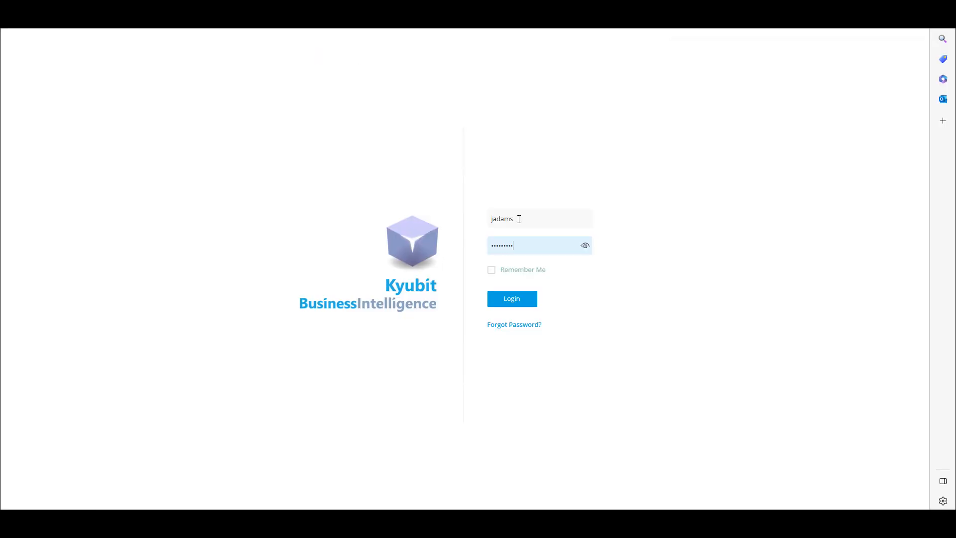
Log in with the account password, keeping the login remembered
type("*")
left_click(491, 270)
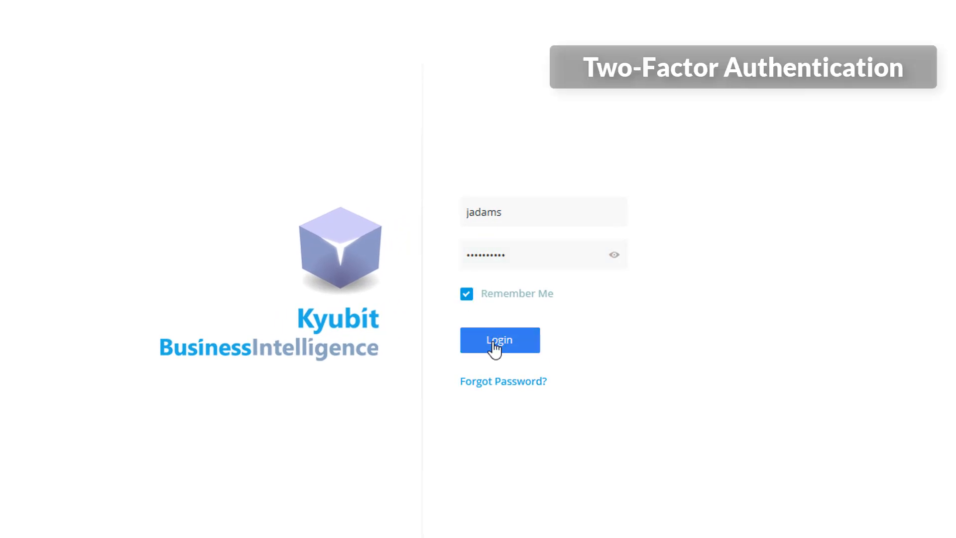
left_click(494, 348)
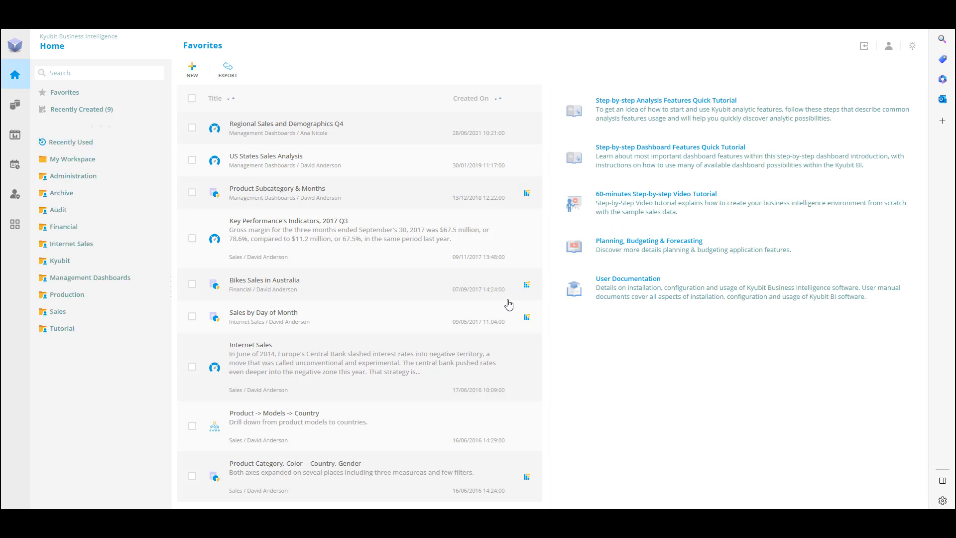
Enter the two-factor PIN and open the Monday Briefing subscription
left_click(15, 199)
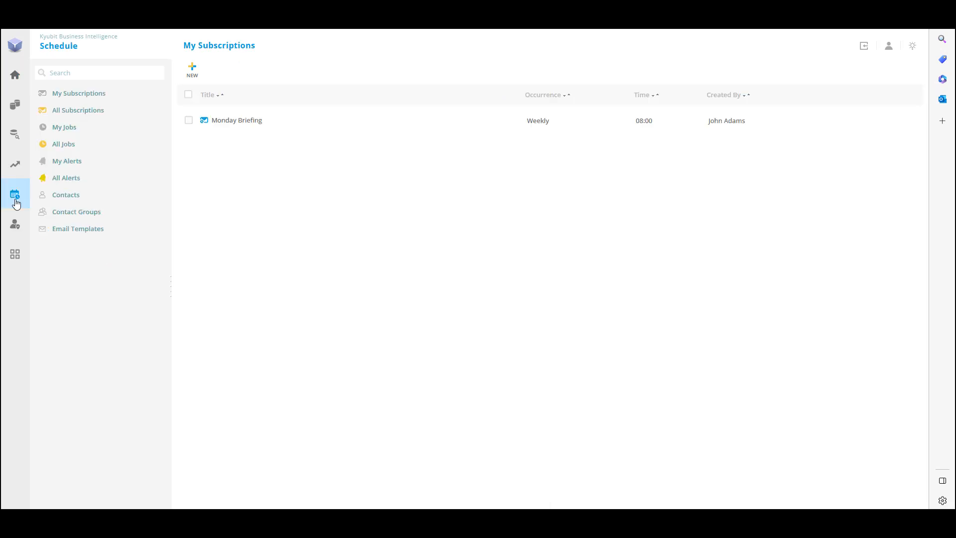
left_click(230, 122)
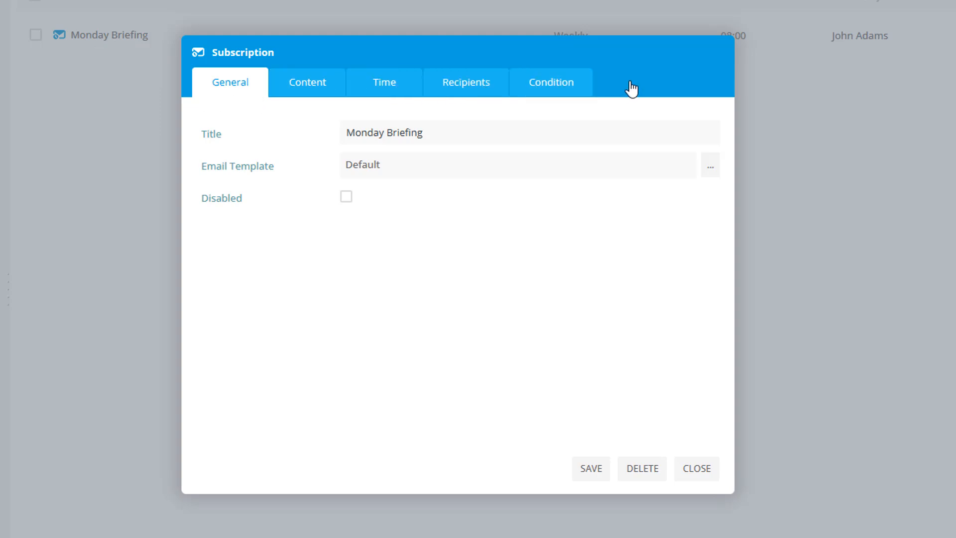
Embed Product Category by Calendar Month in the subscription email
left_click(309, 93)
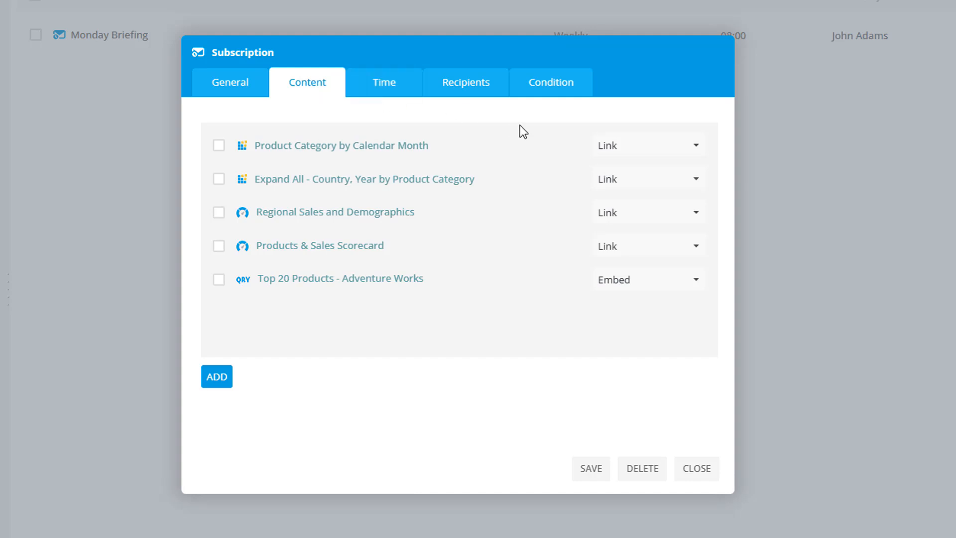
left_click(644, 151)
left_click(644, 180)
Attach the second report as Excel with numeric values, no chart and no inline categories
left_click(644, 180)
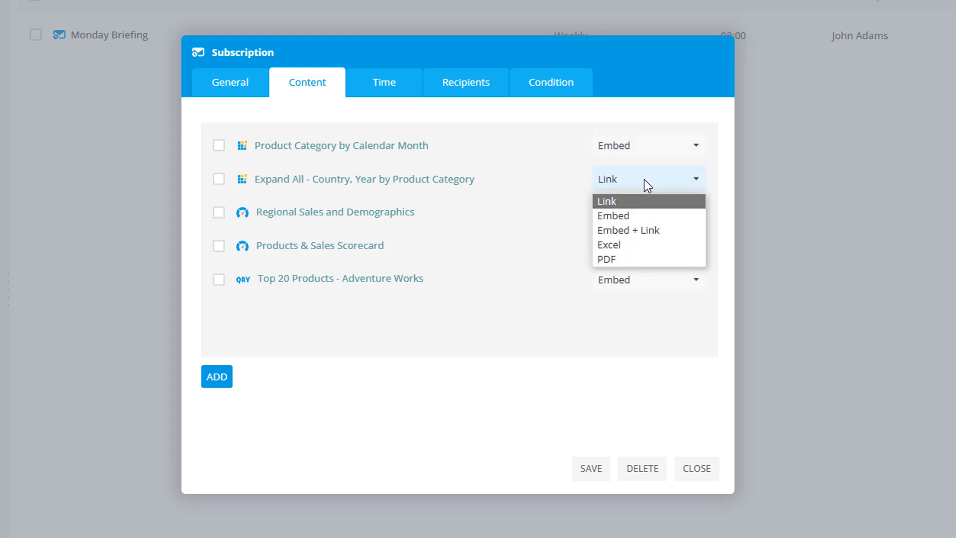
left_click(641, 243)
left_click(580, 179)
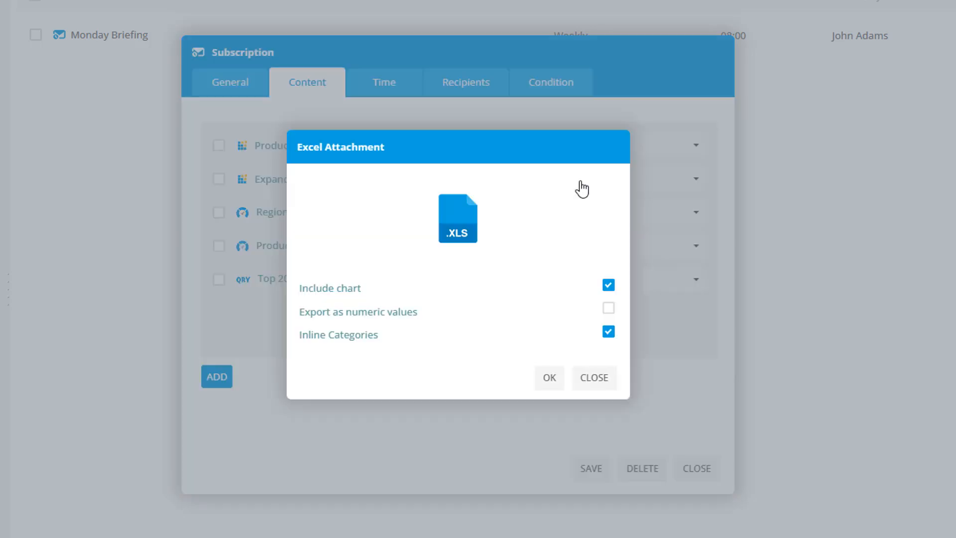
left_click(610, 285)
left_click(608, 332)
left_click(608, 308)
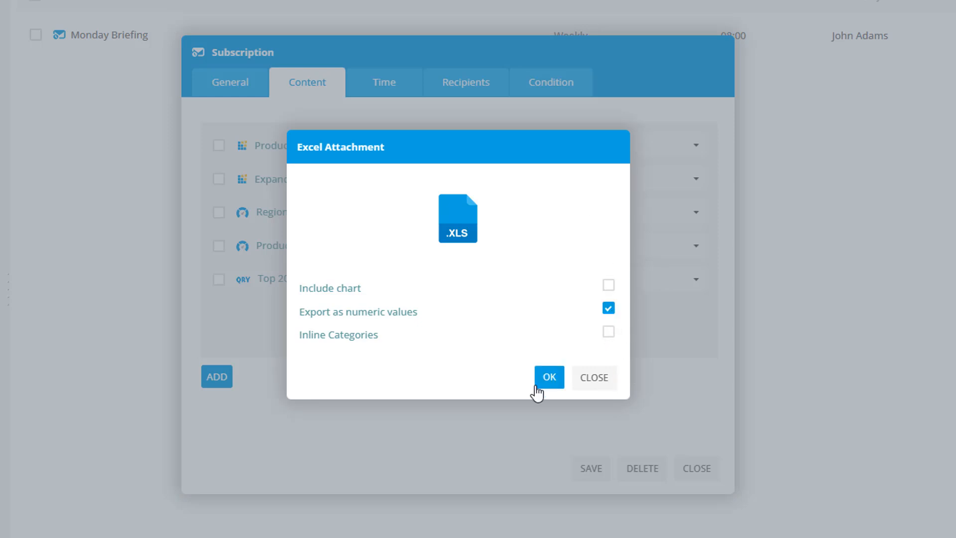
left_click(549, 377)
Send Regional Sales and Demographics as a portrait PDF with detailed dashboard values
left_click(643, 212)
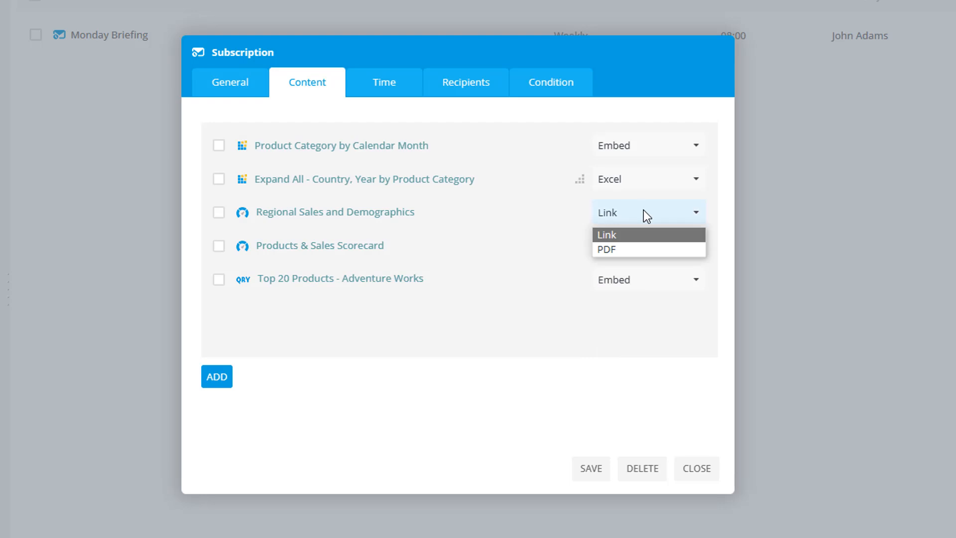
left_click(632, 249)
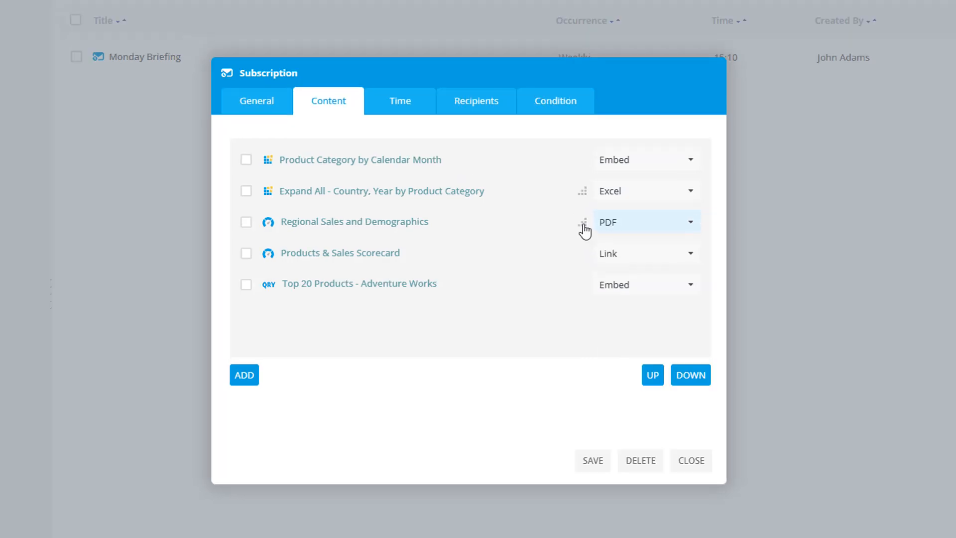
left_click(583, 225)
left_click(535, 372)
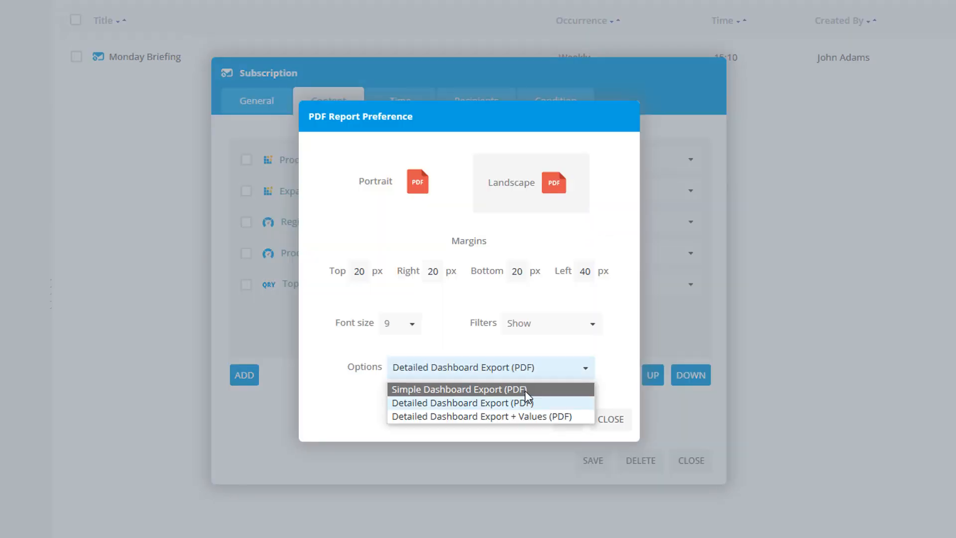
left_click(523, 411)
left_click(422, 185)
left_click(567, 418)
Add two individual contacts as recipients of the subscription
left_click(400, 100)
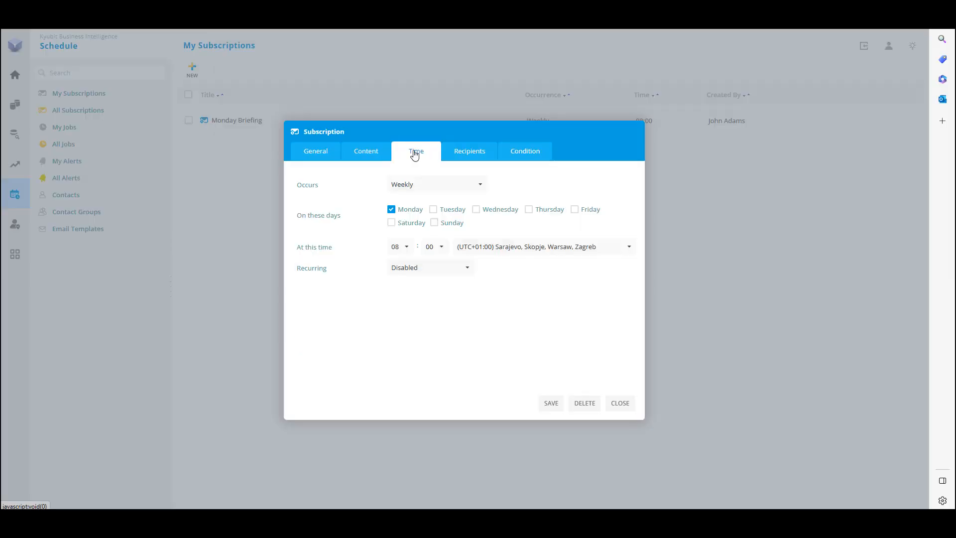
left_click(463, 152)
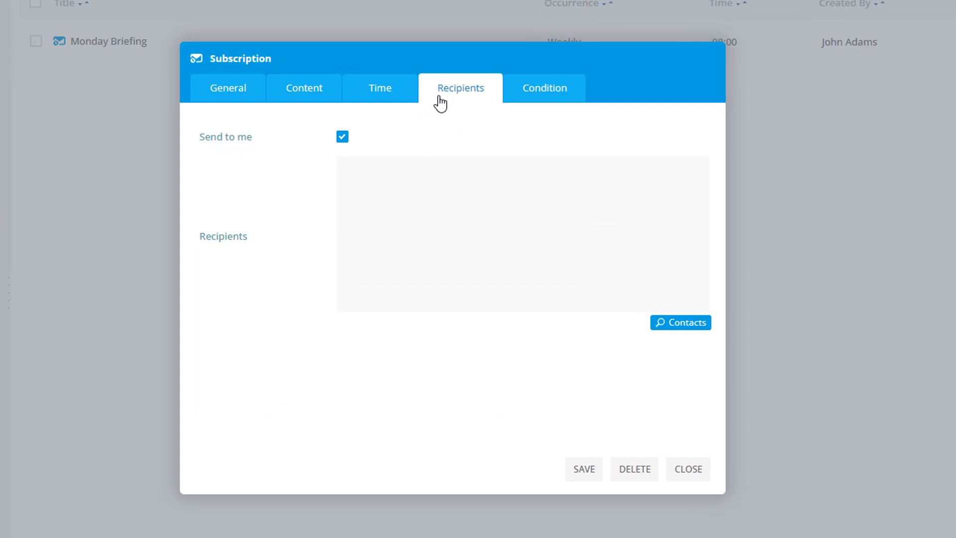
left_click(696, 324)
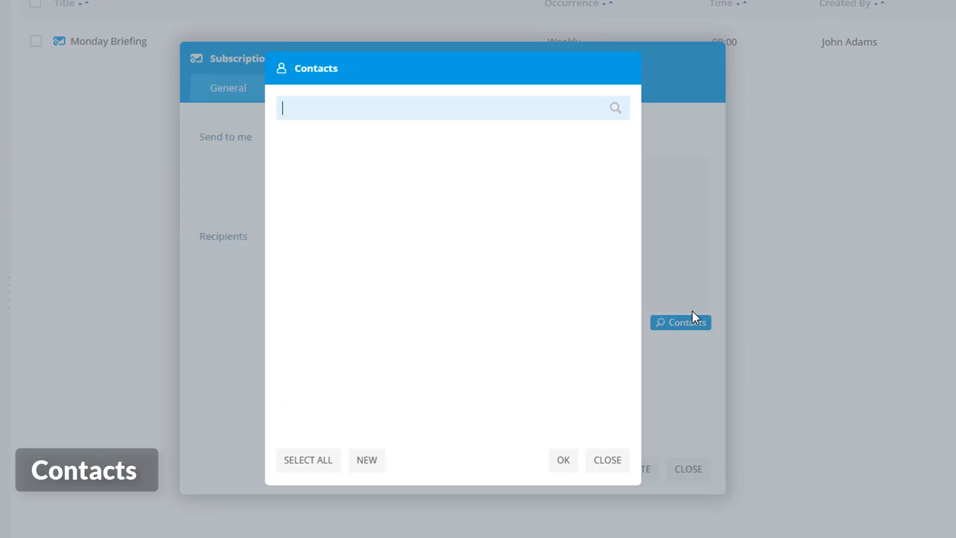
scroll(330, 207, "down", 2)
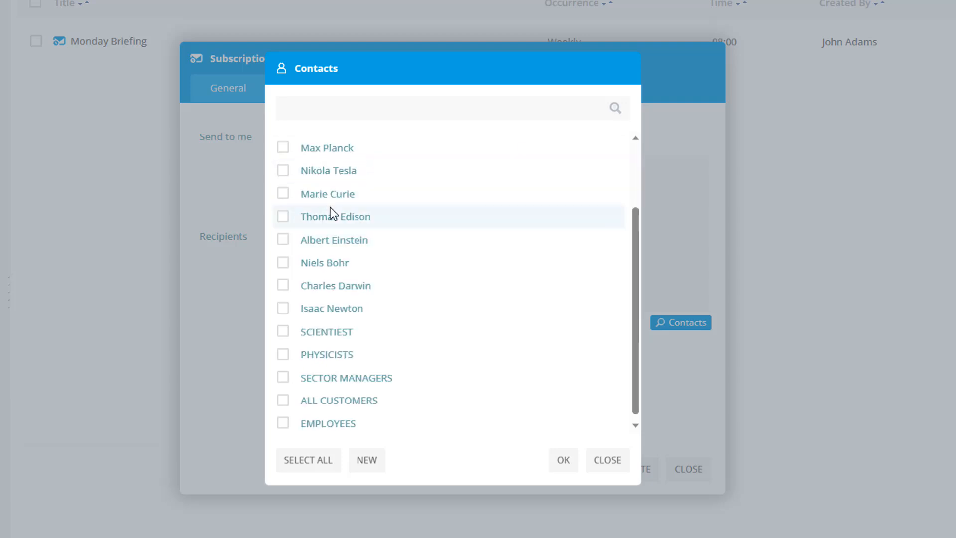
scroll(308, 201, "up", 1)
left_click(283, 169)
left_click(282, 238)
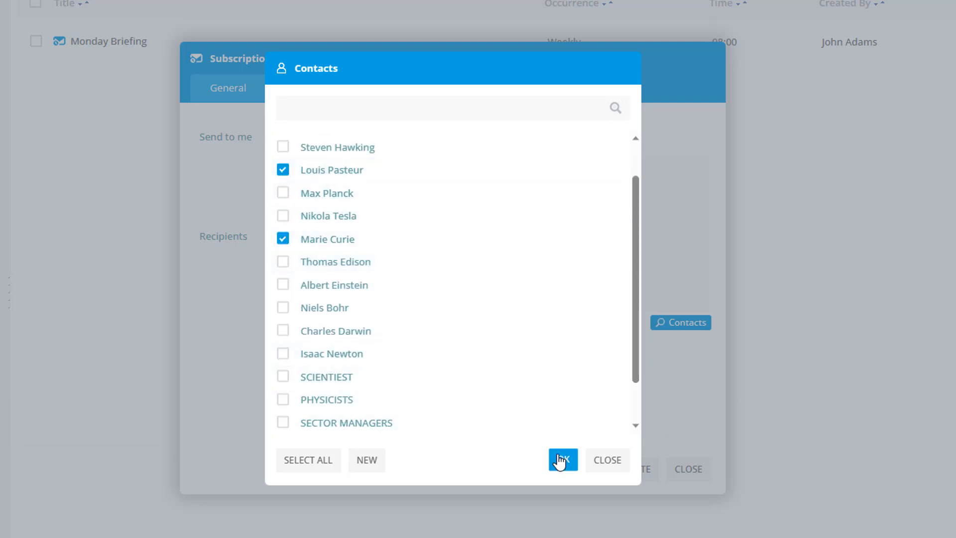
left_click(561, 459)
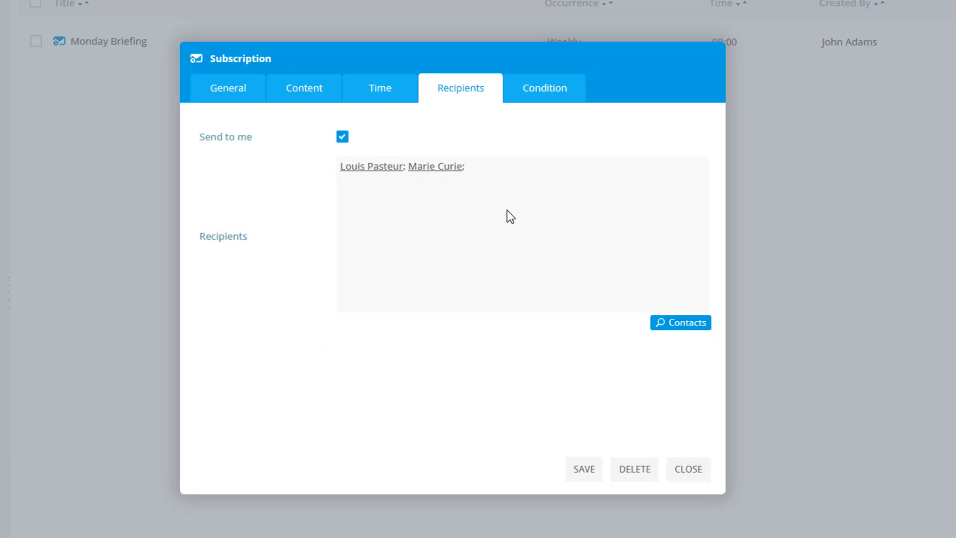
Add the PHYSICISTS and SECTOR MANAGERS contact groups as recipients
left_click(675, 323)
left_click_drag(631, 182, 630, 234)
left_click(283, 349)
left_click(282, 371)
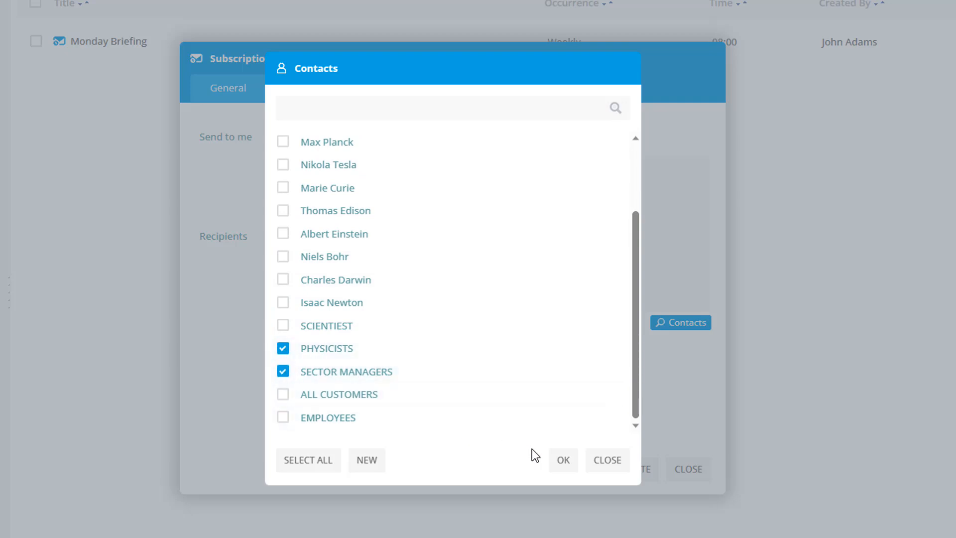
left_click(557, 459)
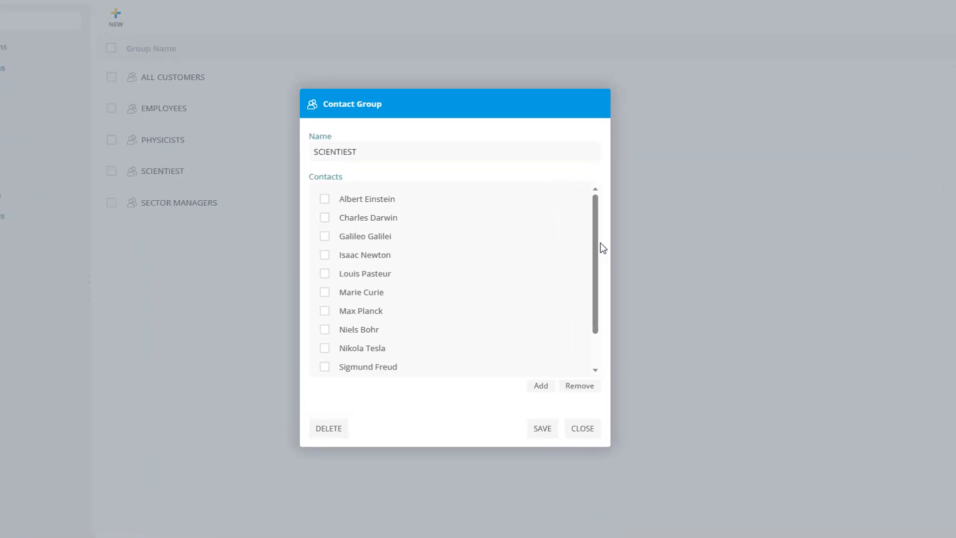
Search the contact picker and add the matching contact to the SCIENTIEST group
scroll(599, 252, "down", 2)
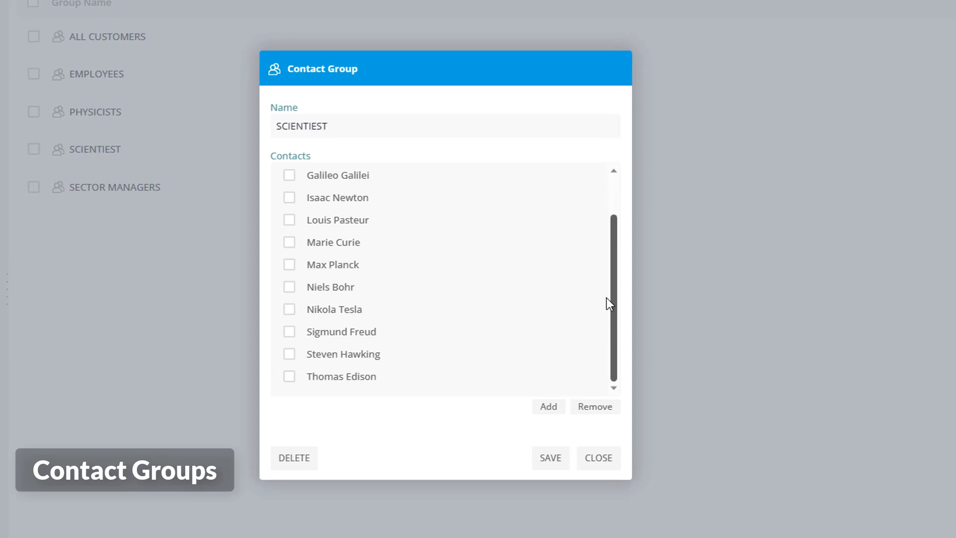
left_click(548, 407)
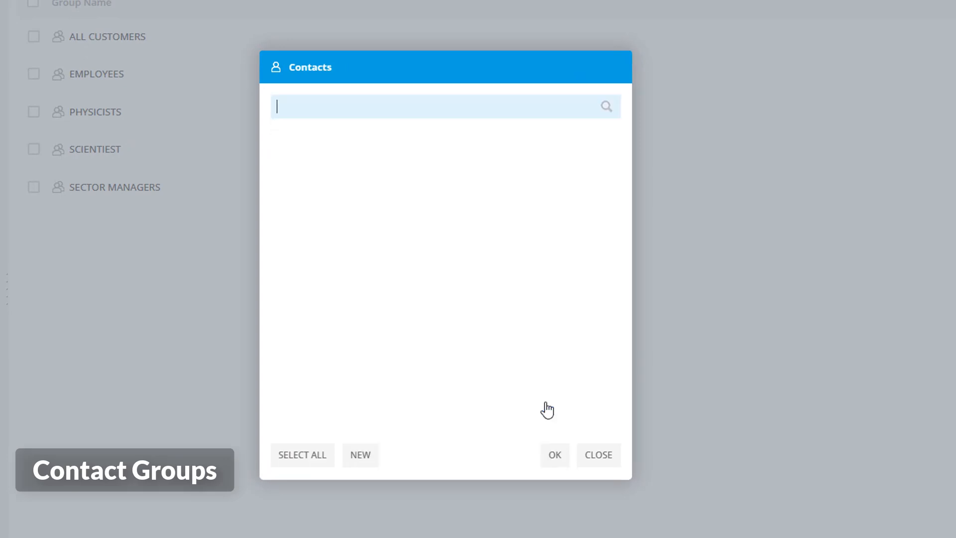
type("max")
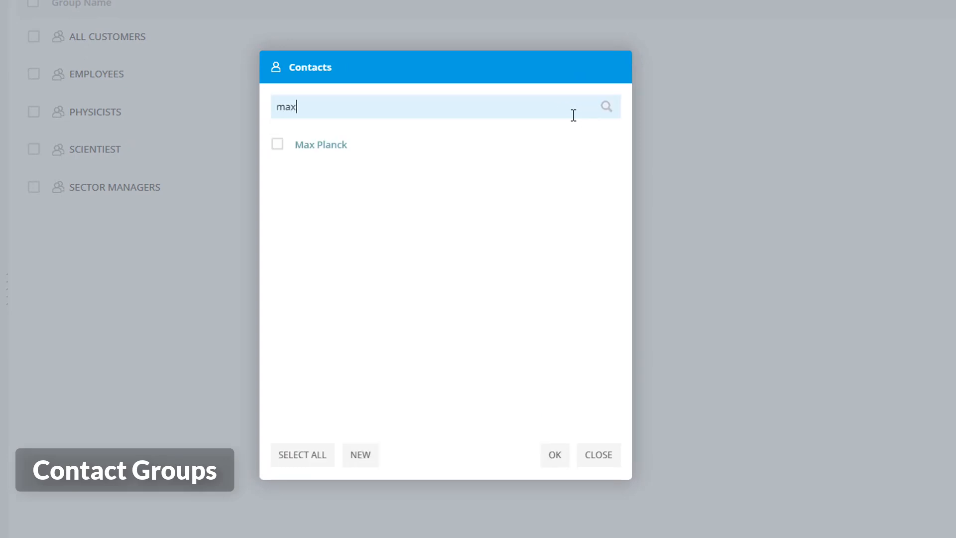
left_click(277, 144)
left_click(554, 454)
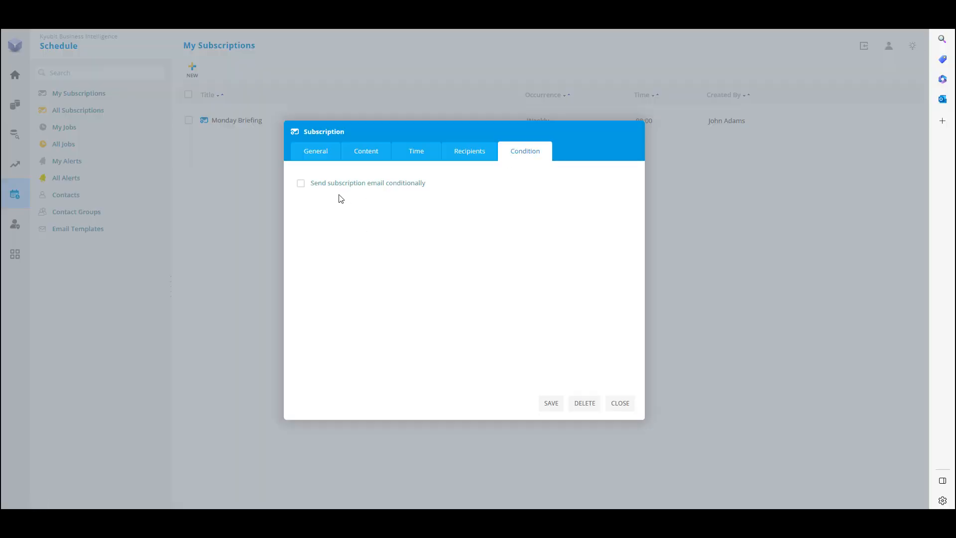
Enable conditional sending: 'Is less' than 500000, based on 00 General Analysis
left_click(301, 183)
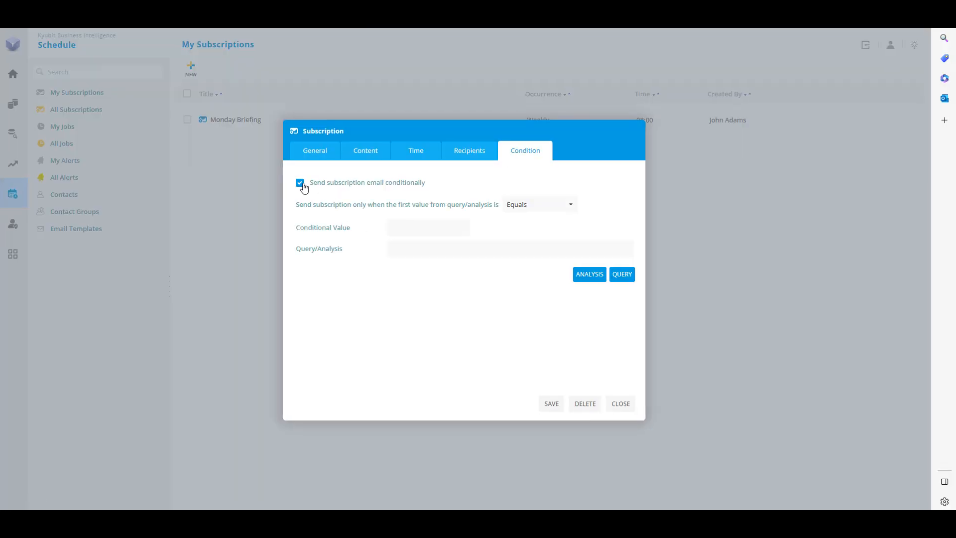
left_click(547, 185)
left_click(541, 254)
left_click(418, 215)
type("500000")
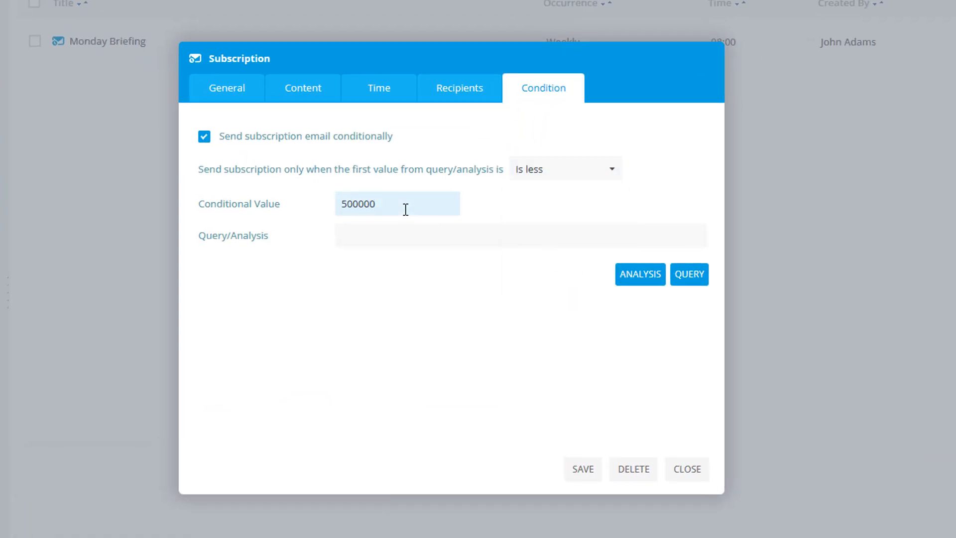
left_click(618, 277)
left_click(614, 108)
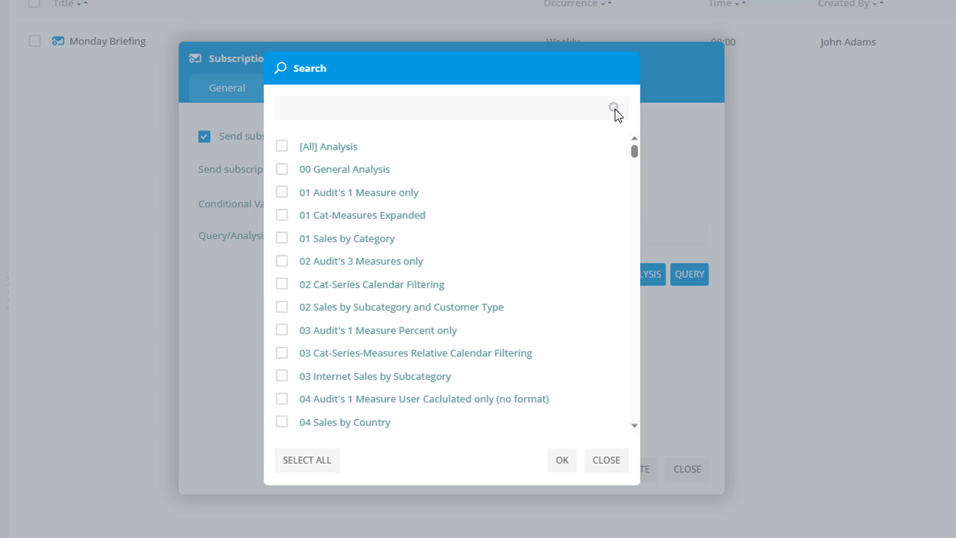
left_click(281, 169)
left_click(562, 459)
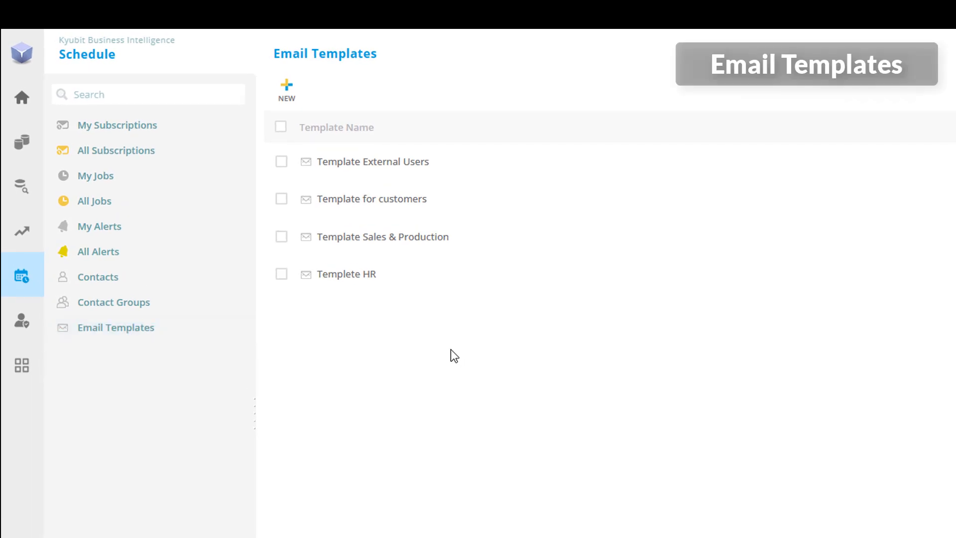
Open the Template Sales & Production email template and autoscroll through its report
left_click(393, 238)
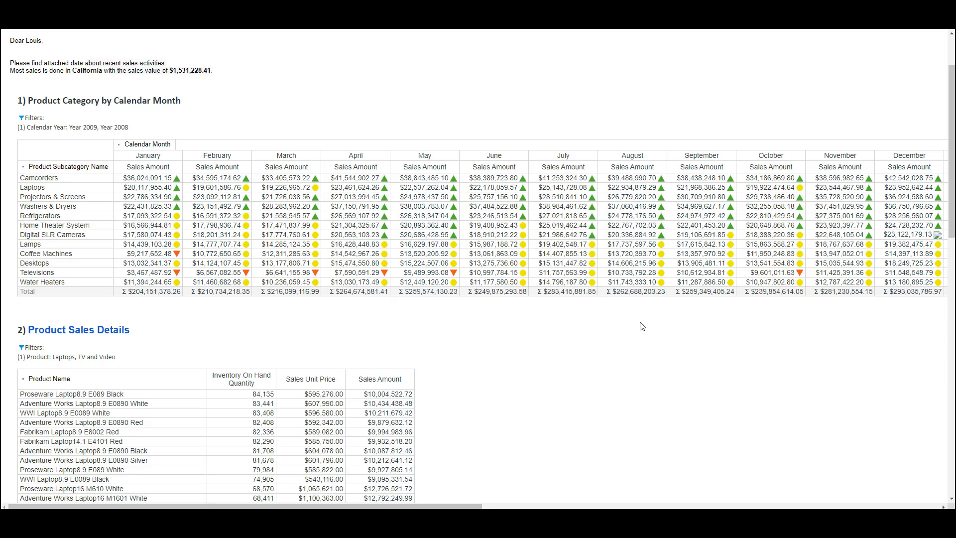
middle_click(642, 326)
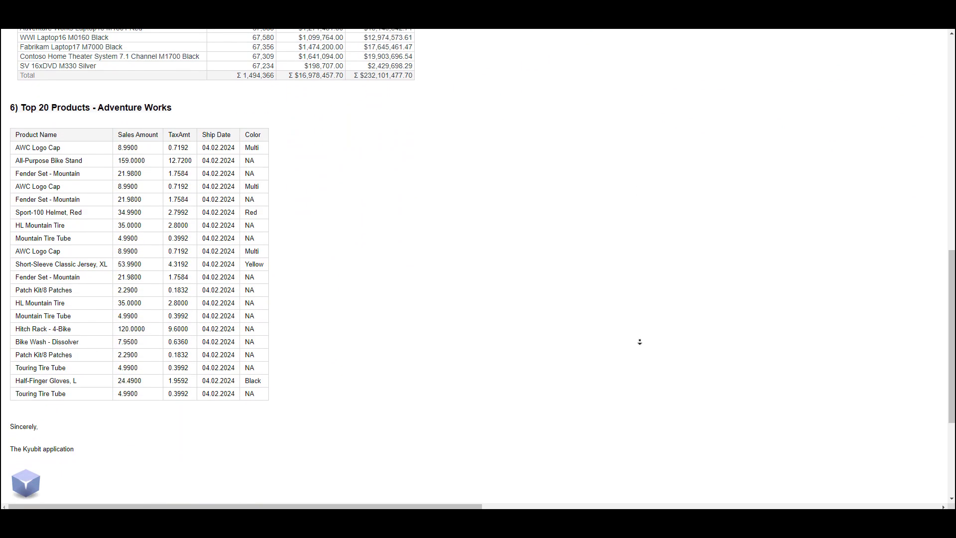
middle_click(639, 331)
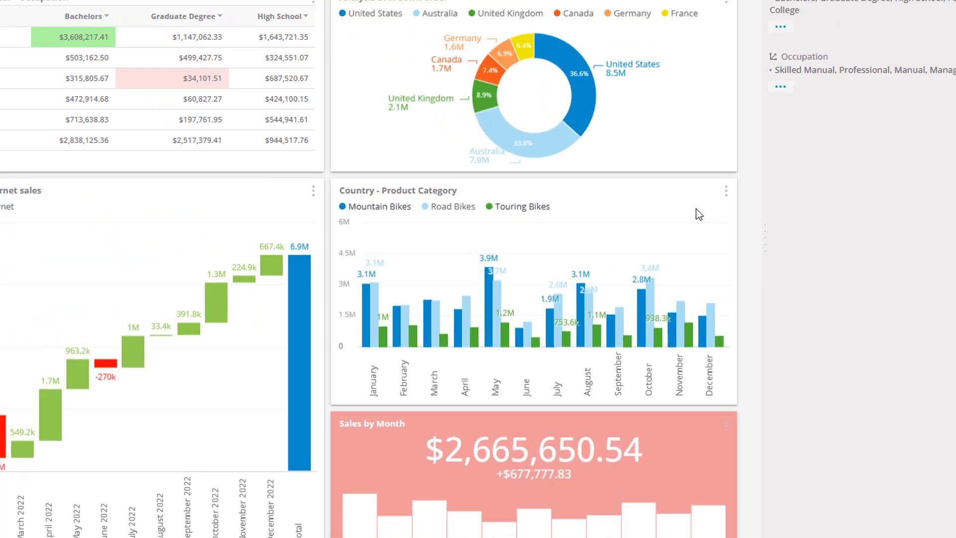
Open Expand View for the Country - Product Category chart from its ⋮ menu
left_click(802, 97)
left_click(725, 233)
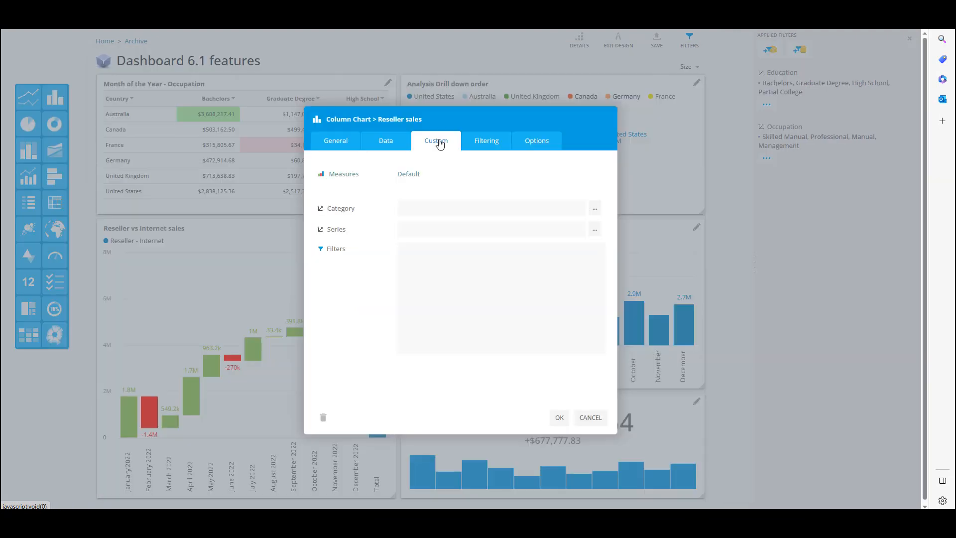
Add a Product Categories filter to the Reseller sales chart limited to Clothing and Accessories
left_click(589, 367)
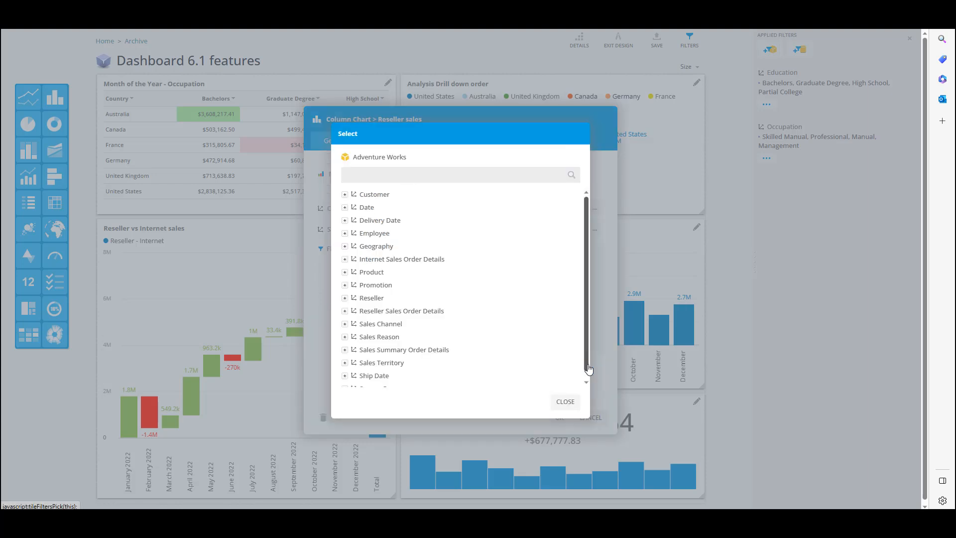
left_click(344, 272)
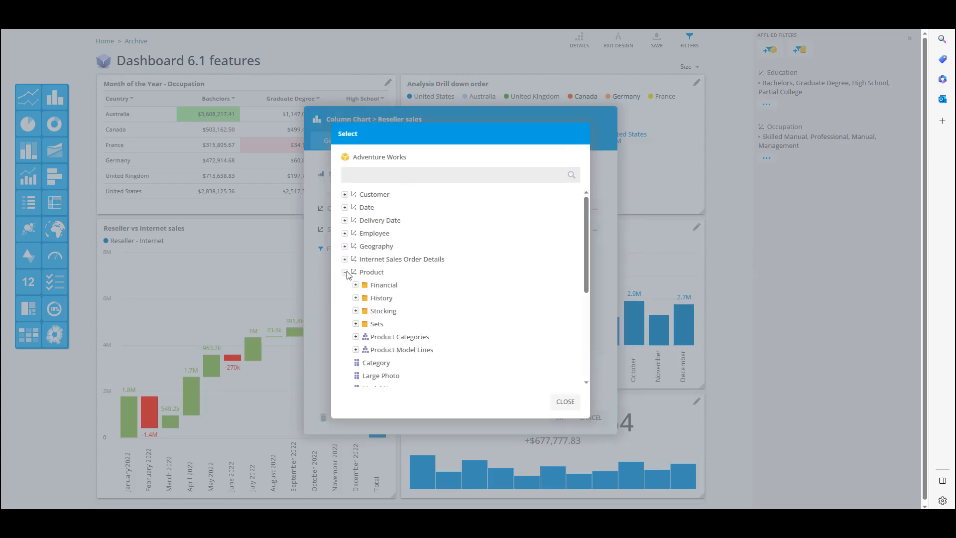
left_click(356, 337)
left_click(404, 307)
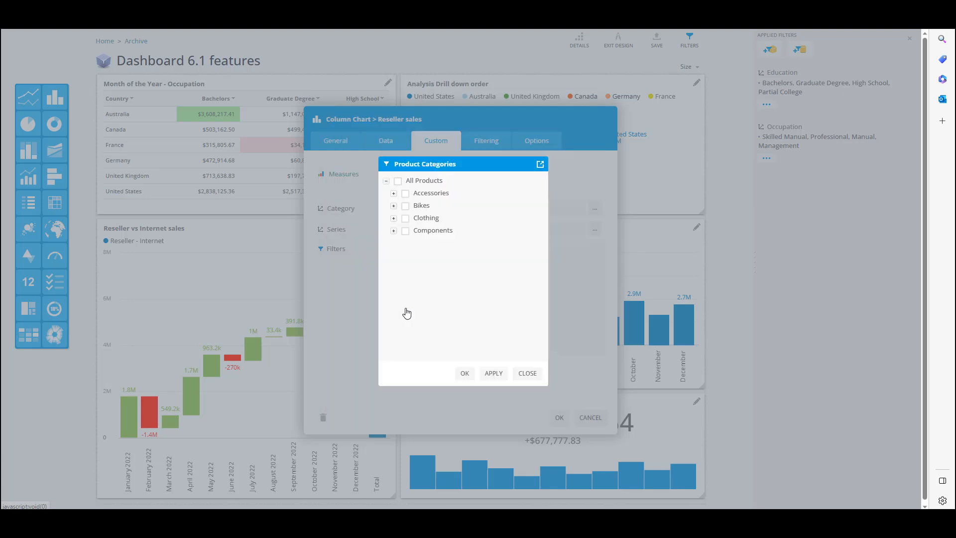
left_click(405, 193)
left_click(464, 372)
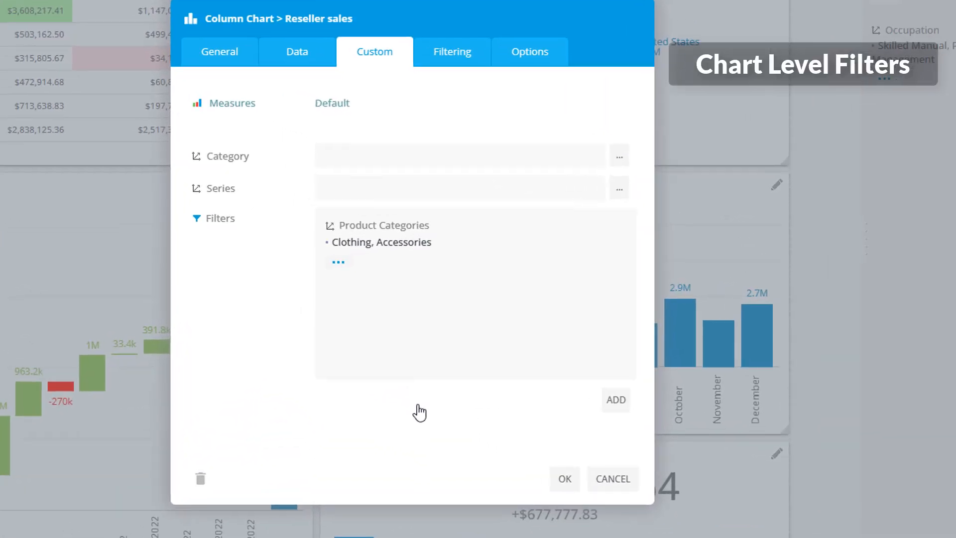
Maximize the Reseller vs Internet sales waterfall chart and drill September 2022 down into its days
left_click(564, 479)
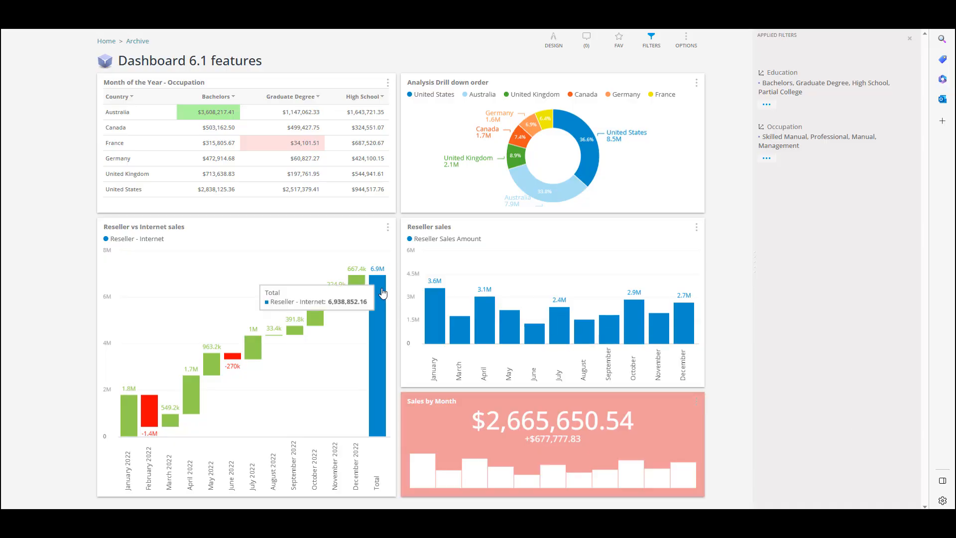
left_click(387, 227)
left_click(407, 233)
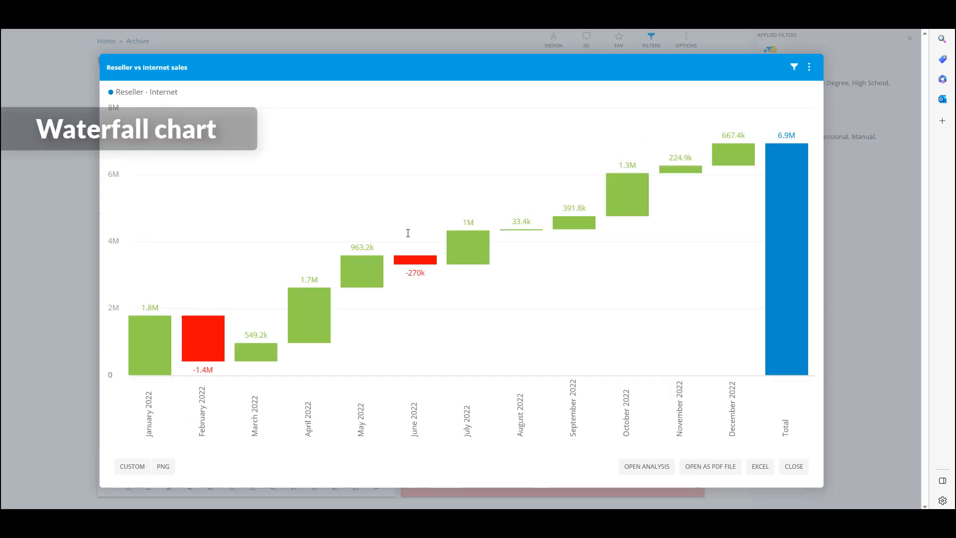
left_click(575, 222)
left_click(597, 255)
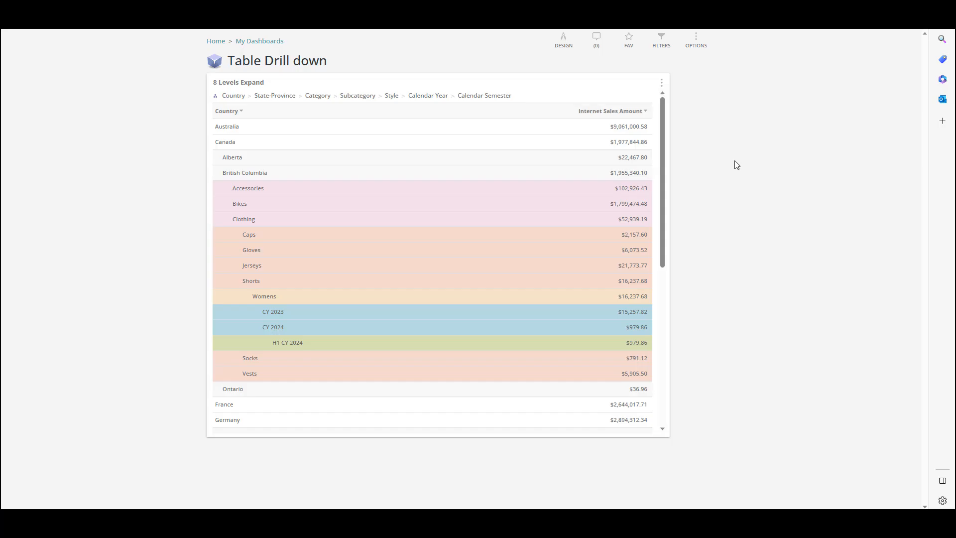
Drag the Table Drill down grid's scrollbar to scroll through the expanded rows
left_click_drag(681, 149, 735, 185)
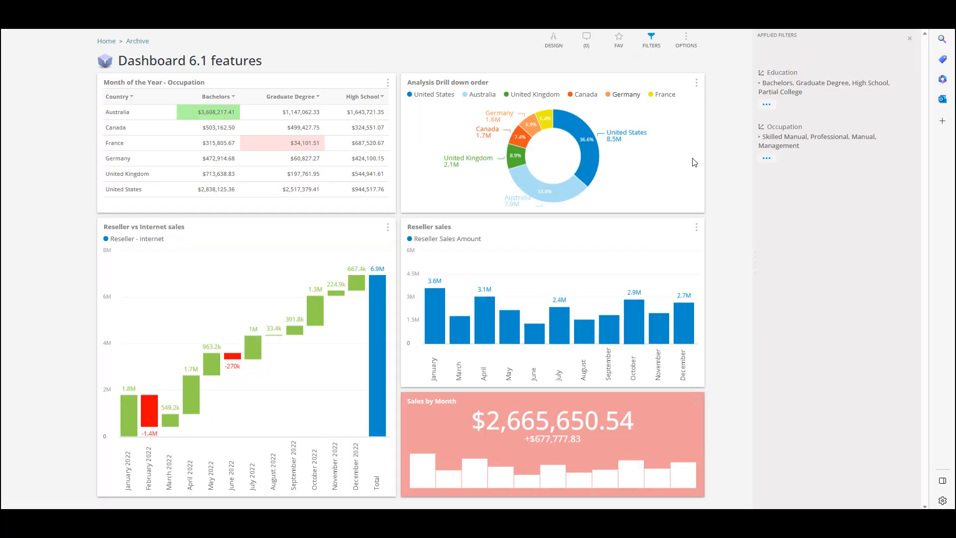
Drill the donut from United States into categories, Bikes into calendar years, and CY 2023 into half-years
left_click(588, 173)
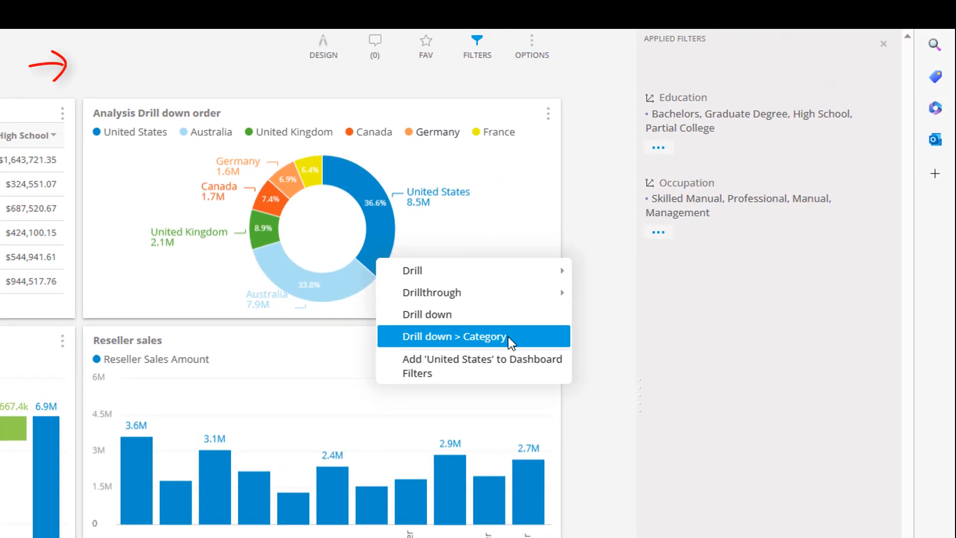
left_click(508, 336)
left_click(369, 214)
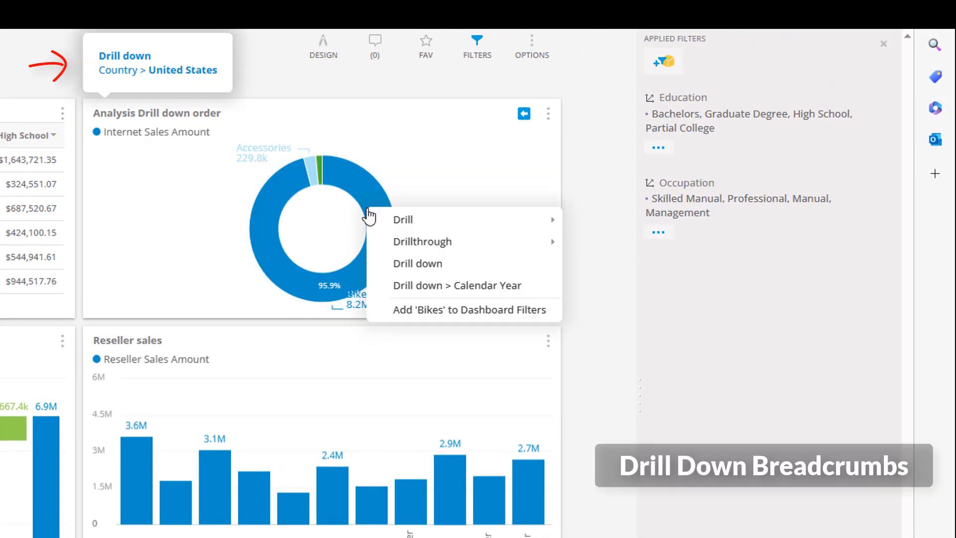
left_click(410, 285)
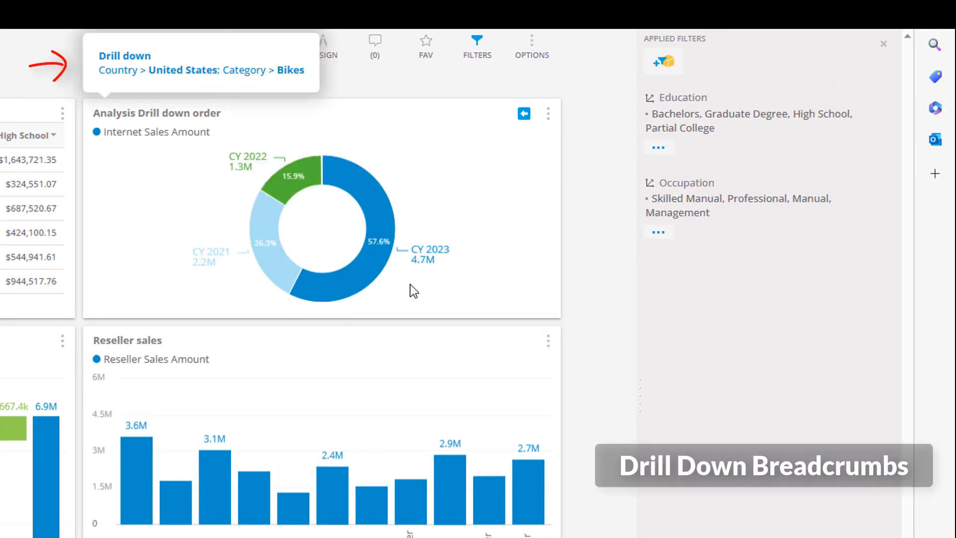
left_click(334, 294)
left_click(367, 344)
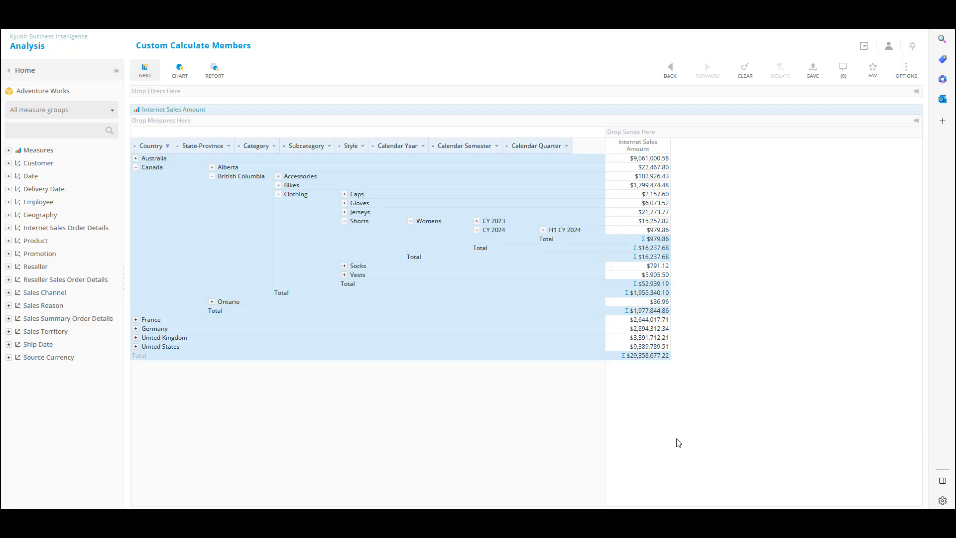
Widen the side panel and add the World - Europe calculated member as a row under Country
left_click_drag(123, 281, 144, 278)
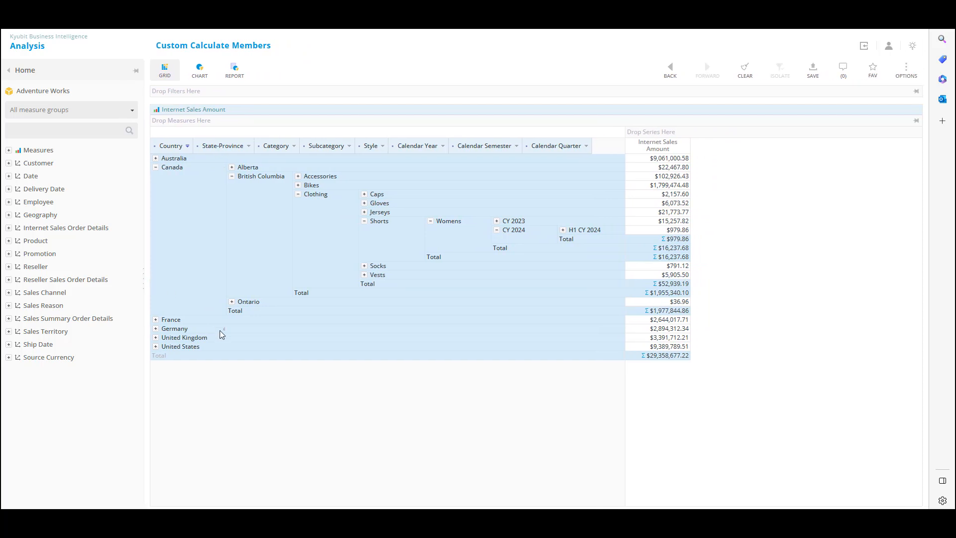
left_click(186, 148)
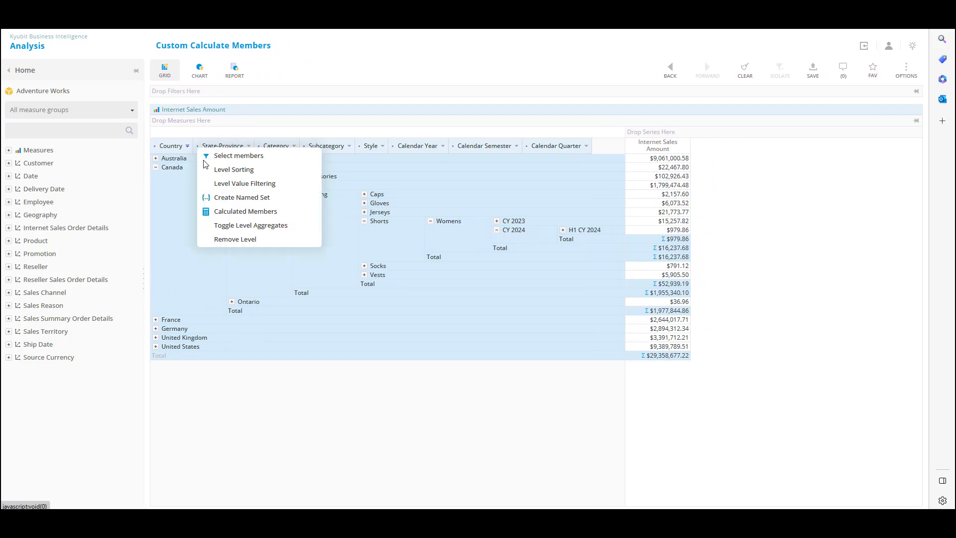
left_click(254, 213)
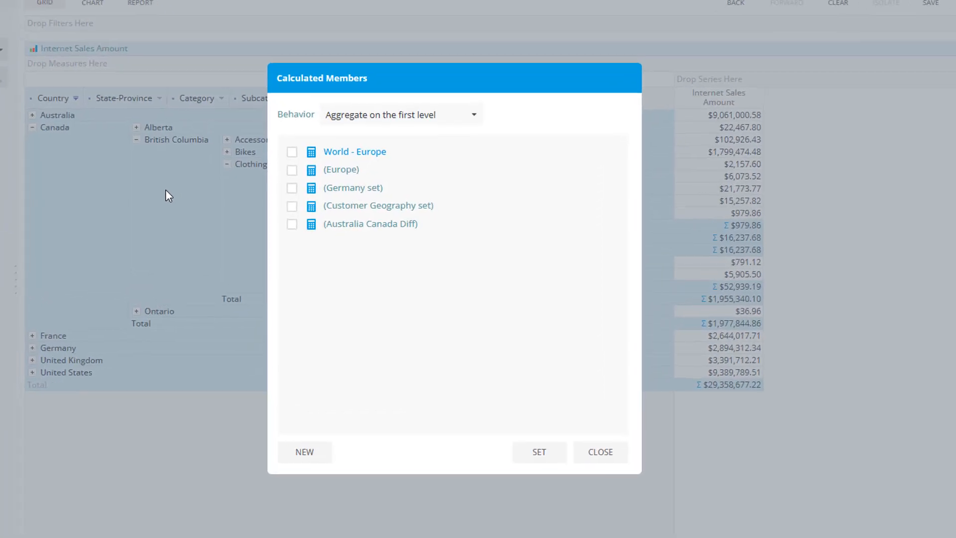
left_click(369, 152)
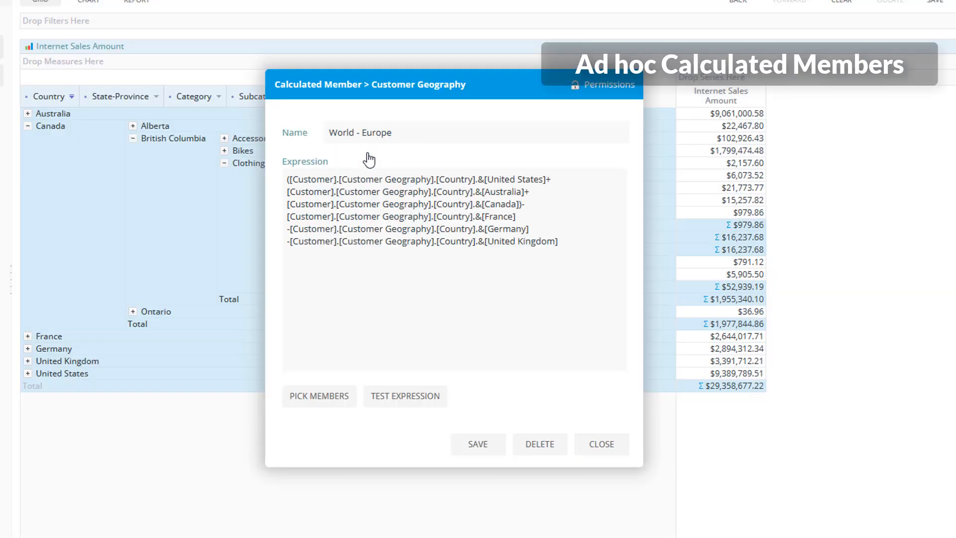
left_click(541, 179)
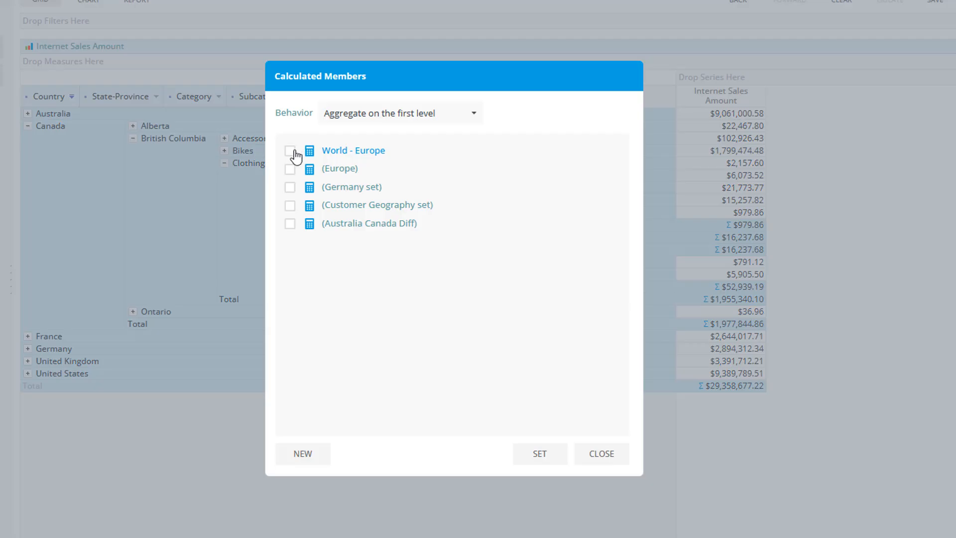
left_click(290, 152)
left_click(546, 446)
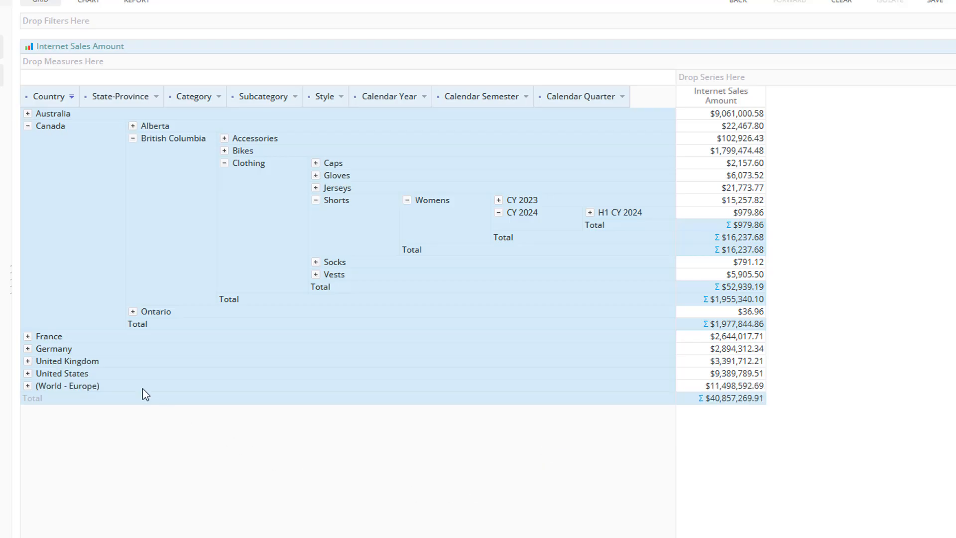
left_click(96, 387)
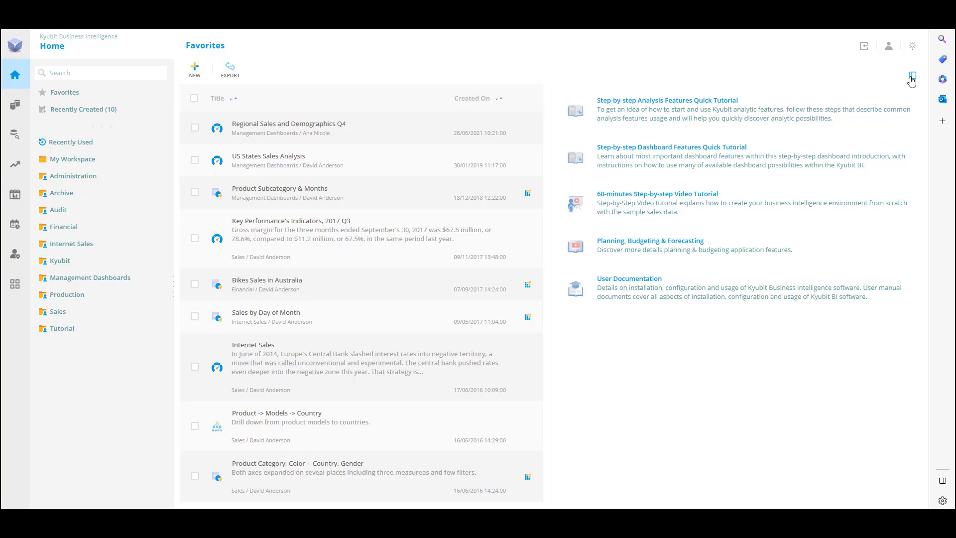
Set the home page side content to Text (HTML) and save
left_click(912, 75)
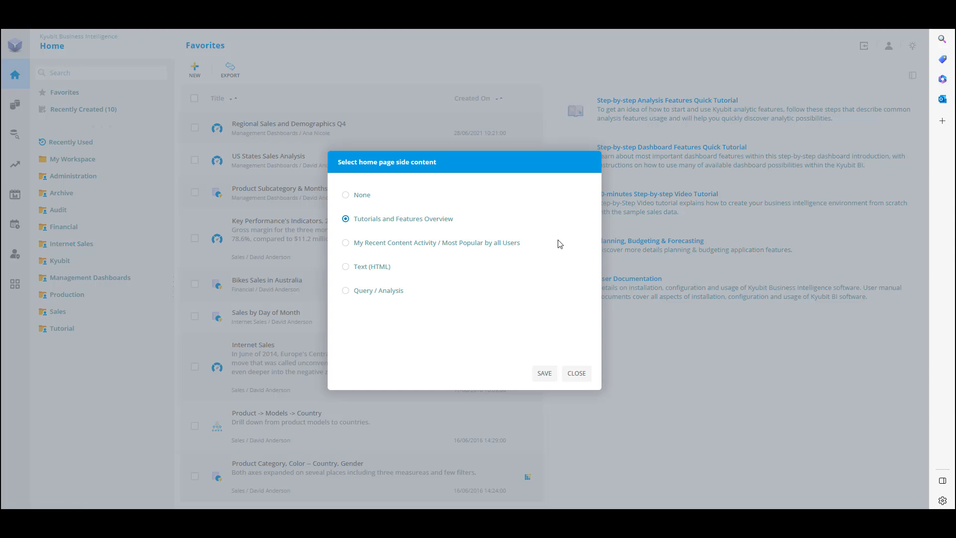
left_click(380, 271)
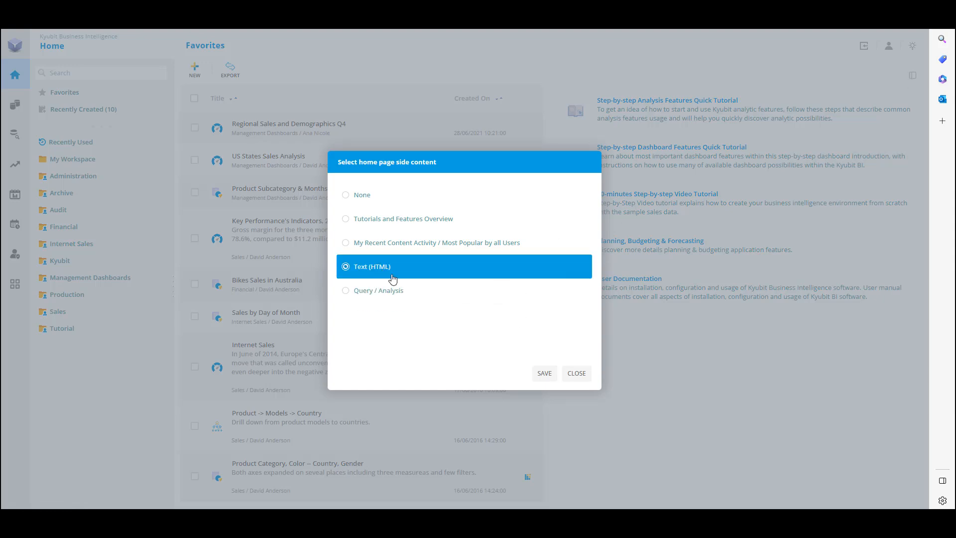
left_click(544, 373)
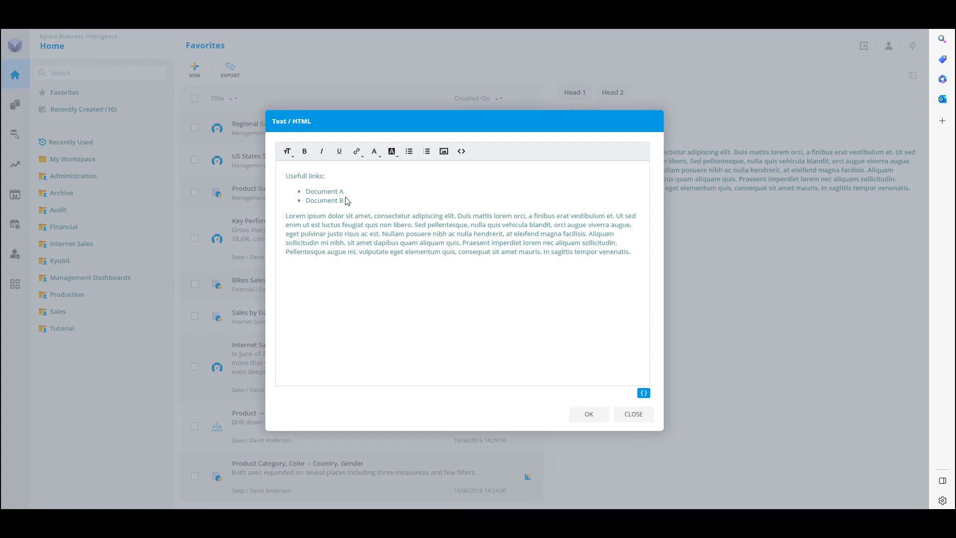
Switch to the Head 2 tab and open its HTML template with the sales placeholders
left_click(633, 414)
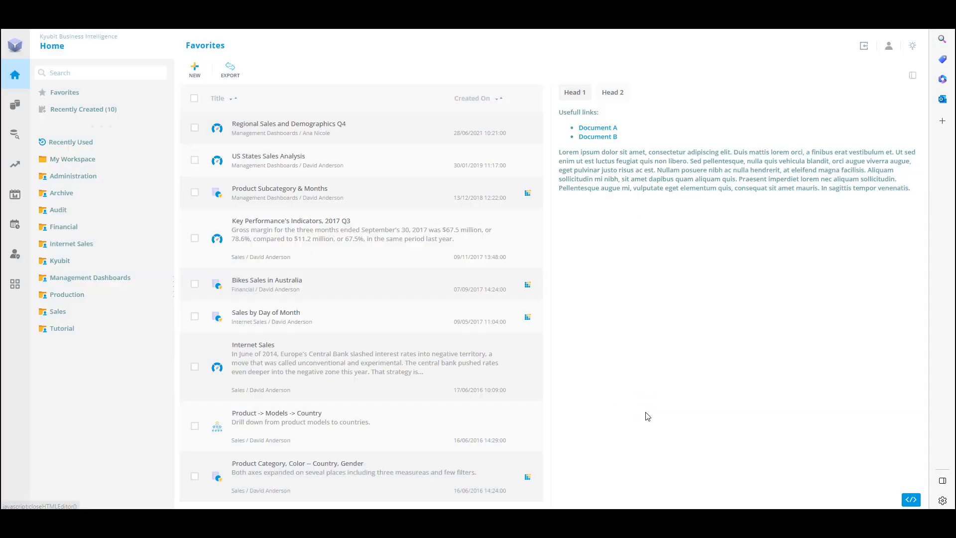
left_click(616, 94)
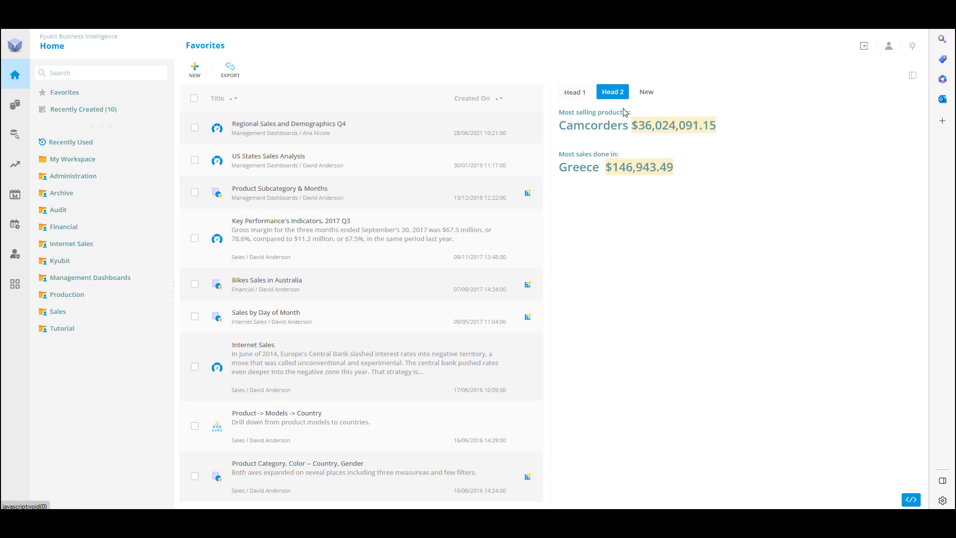
left_click(911, 499)
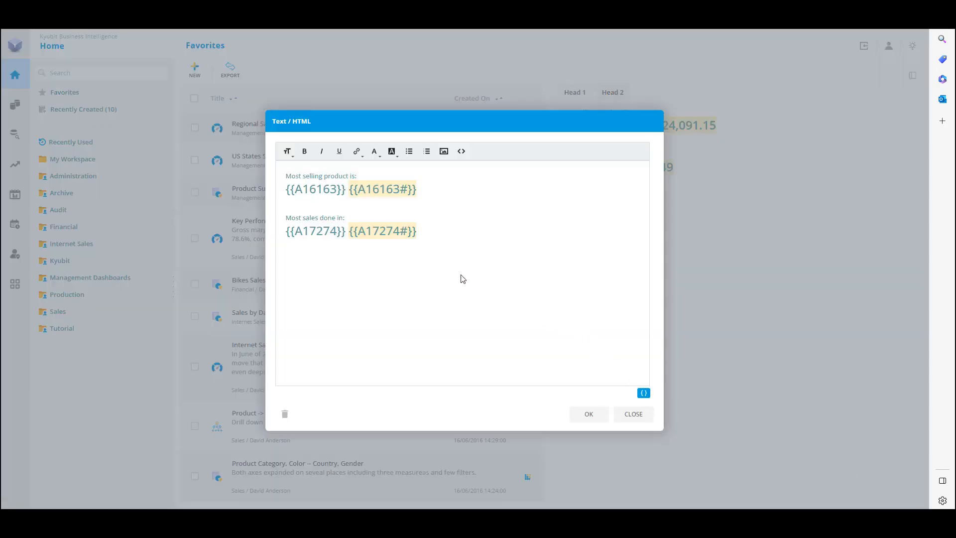